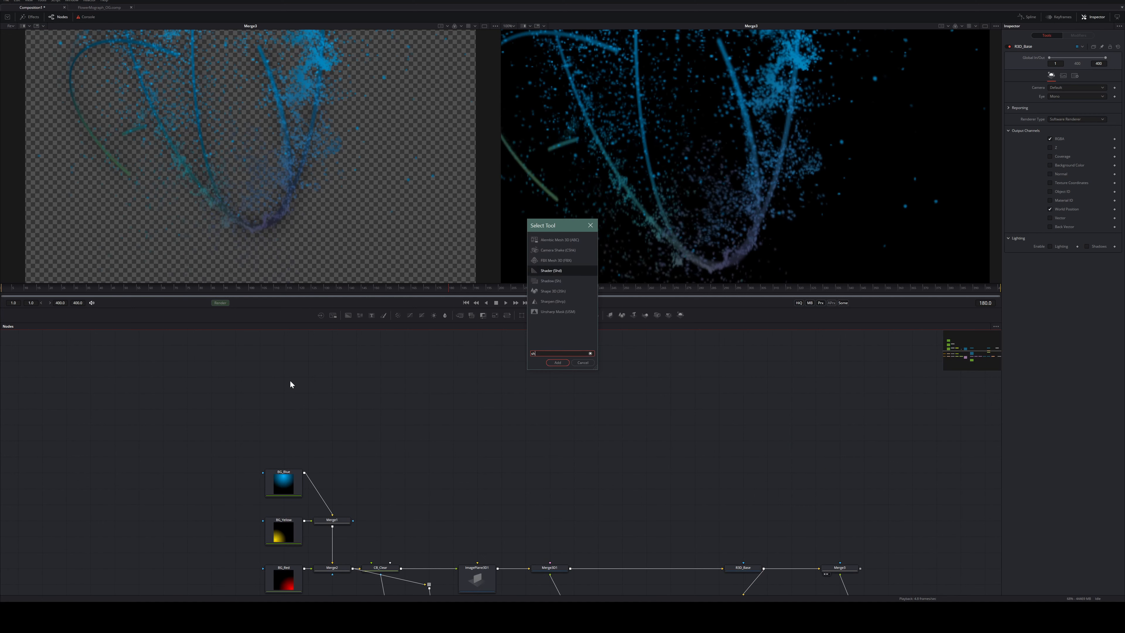
Add a Shape3D node, set its Shape to Sphere and enlarge its radius
type("ape")
key("Return")
key("2")
key("1")
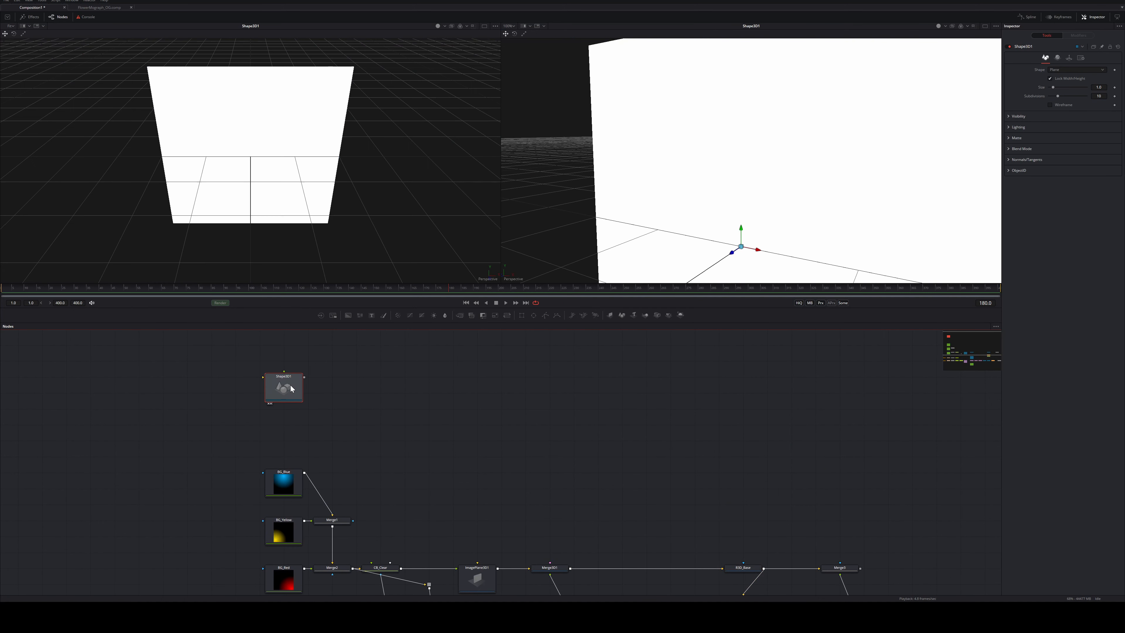
left_click(1066, 70)
left_click(1071, 83)
left_click_drag(1055, 79, 1092, 79)
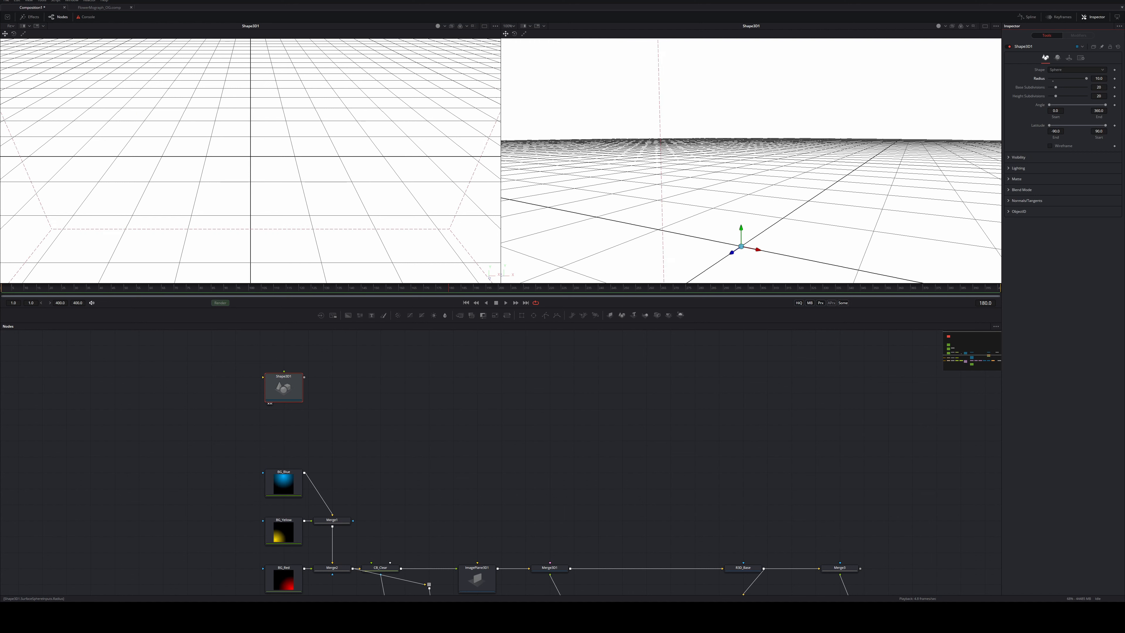
Add Merge3D3 after the sphere and wire Camera3D1 into it
left_click(293, 380)
key("shift+space")
type("merge")
key("Down")
key("Return")
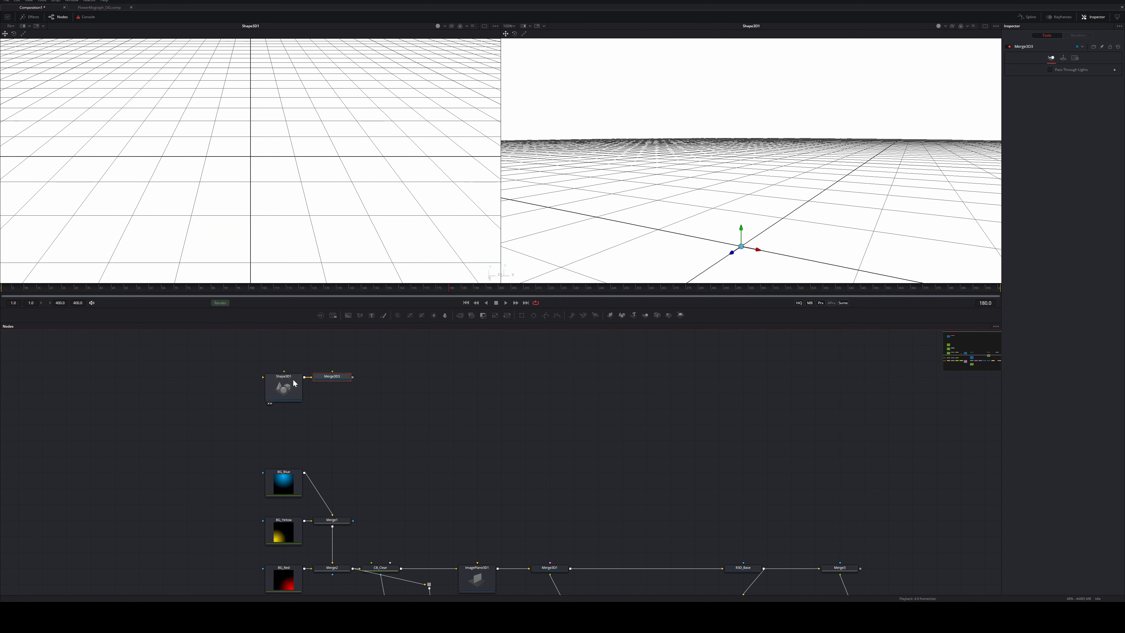
left_click_drag(326, 381, 517, 381)
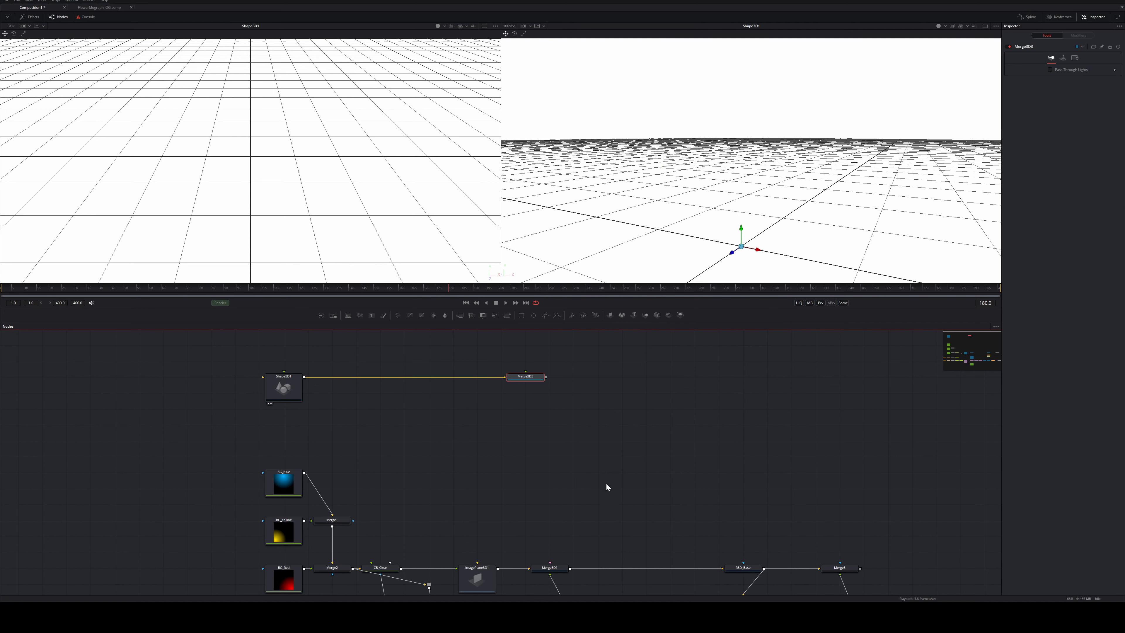
scroll(606, 413, "down", 3)
left_click_drag(575, 532, 527, 413)
key("2")
key("1")
left_click_drag(85, 290, 339, 293)
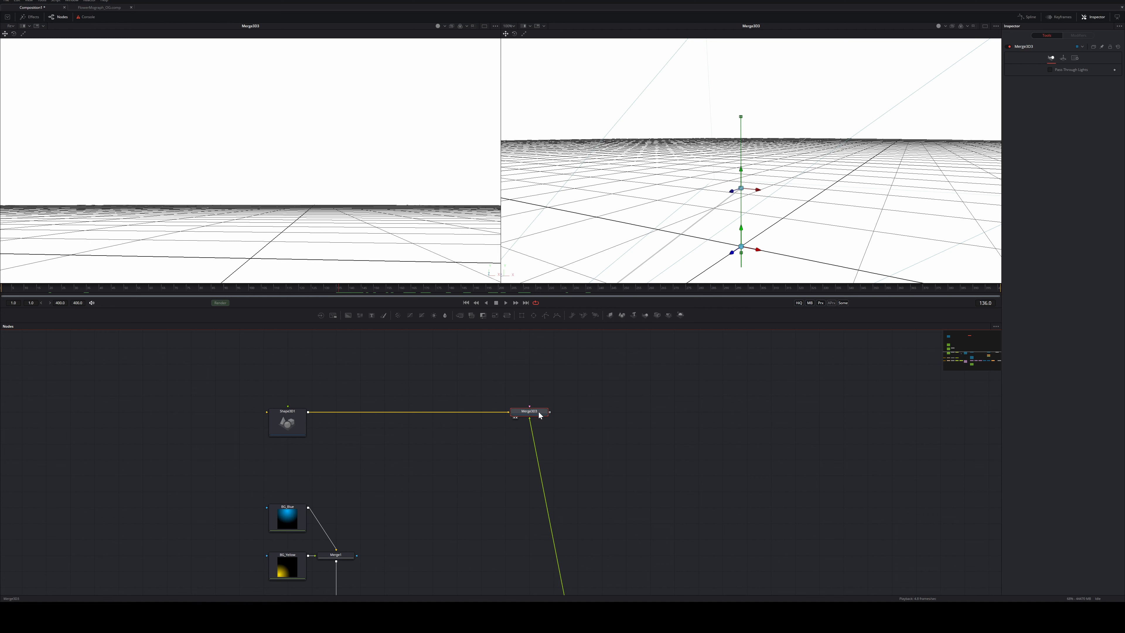
Add the R3D_Volume renderer after Merge3D3 with World Position output, and view its Positions pass
key("shift+space")
type("mergerender")
key("Return")
left_click_drag(588, 416, 637, 412)
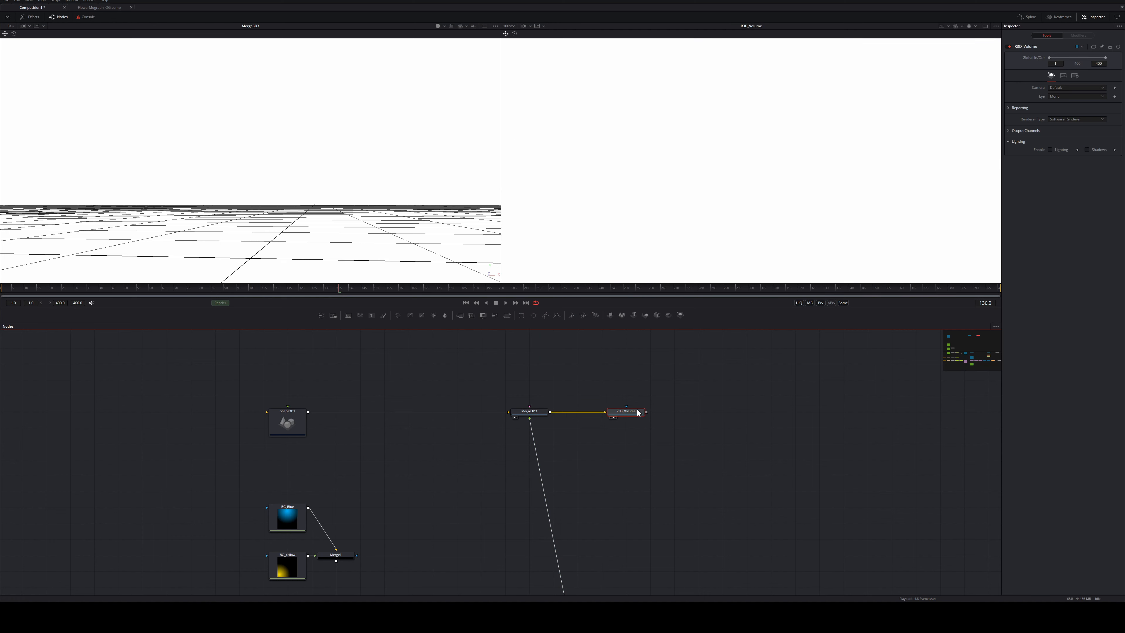
key("1")
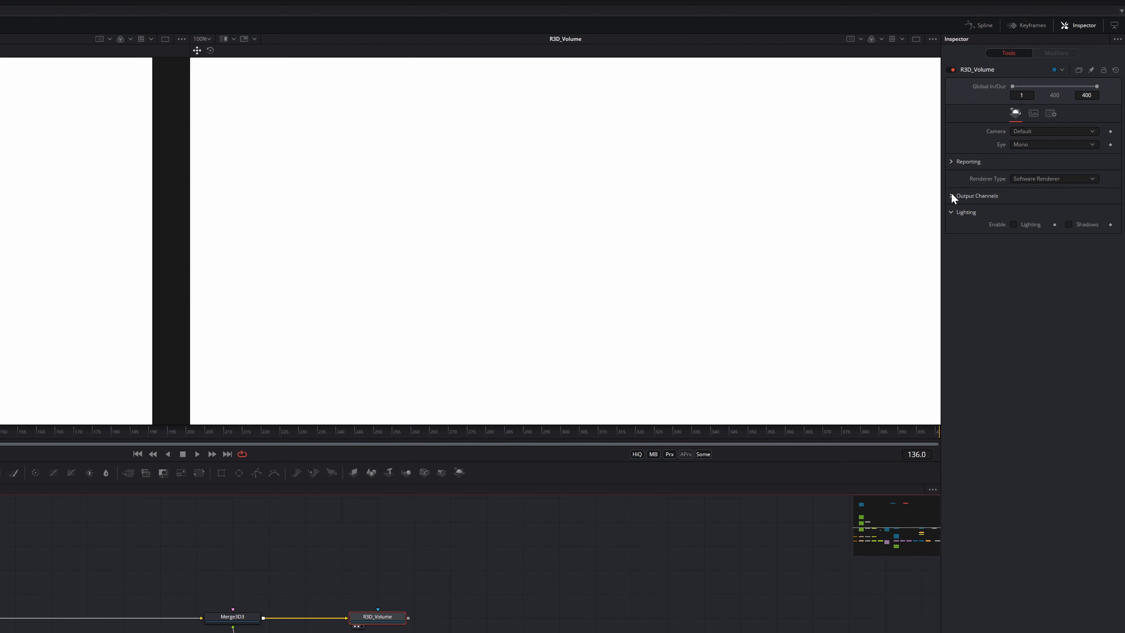
left_click(951, 196)
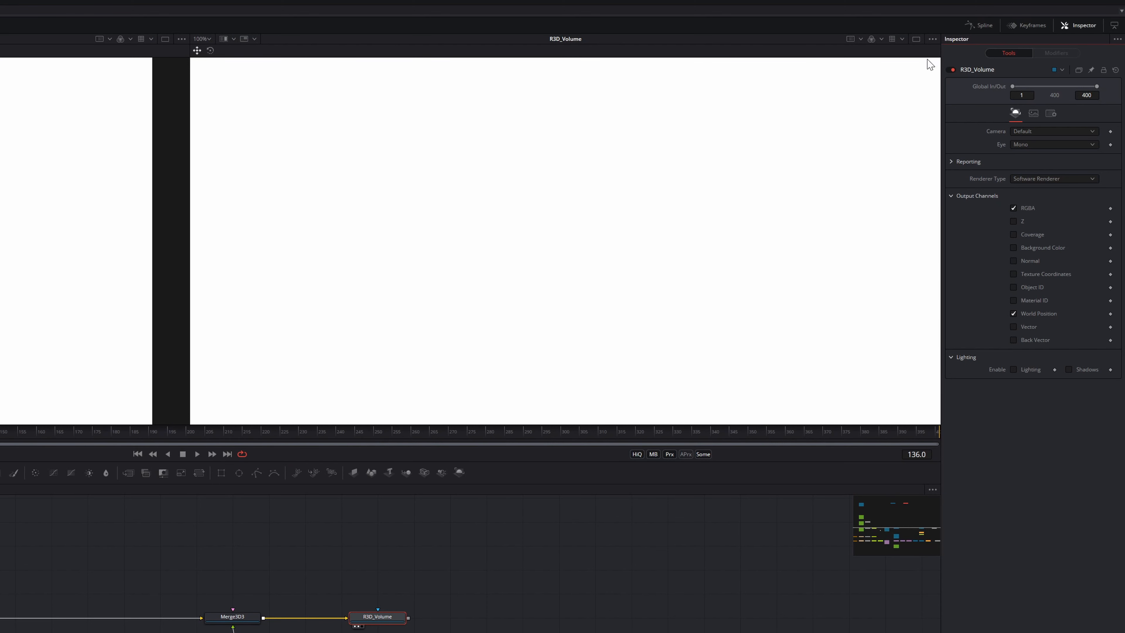
left_click(871, 39)
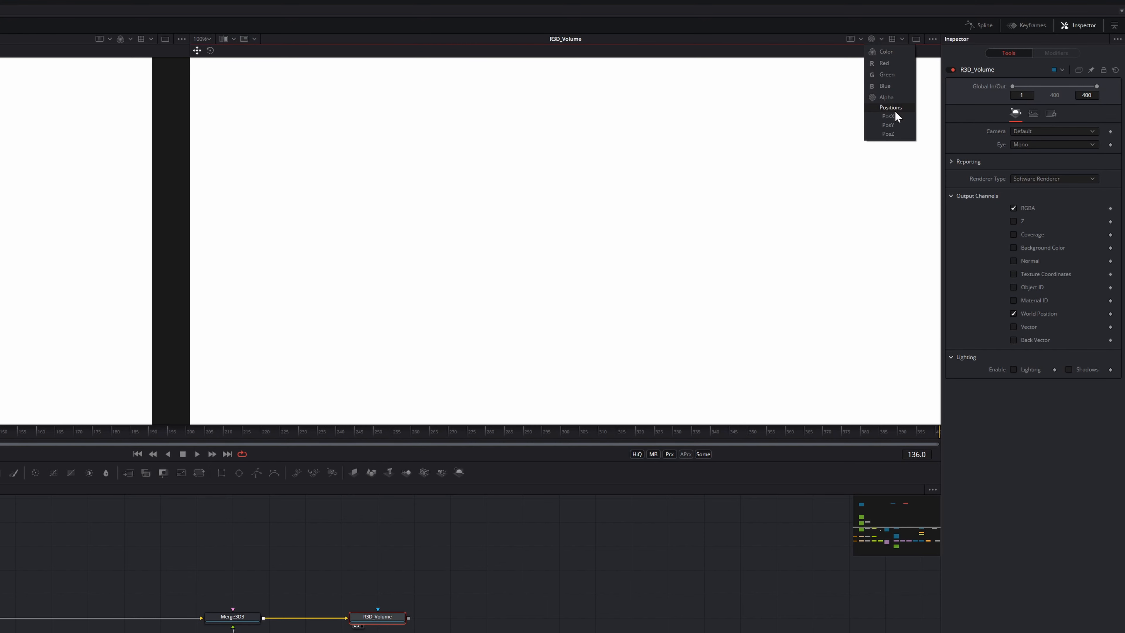
left_click(895, 111)
mouse_move(16, 435)
left_mouse_down()
mouse_move(295, 436)
mouse_move(0, 433)
left_mouse_up()
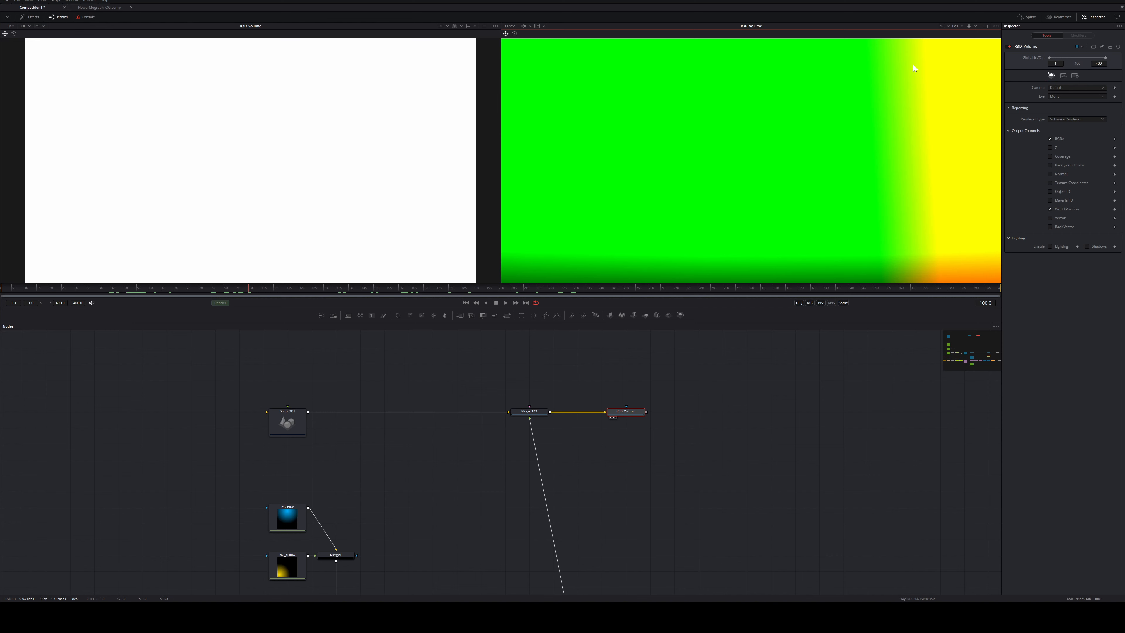
Return the viewer to Color and add a VolumeFog1 node after R3D_Volume
left_click(956, 25)
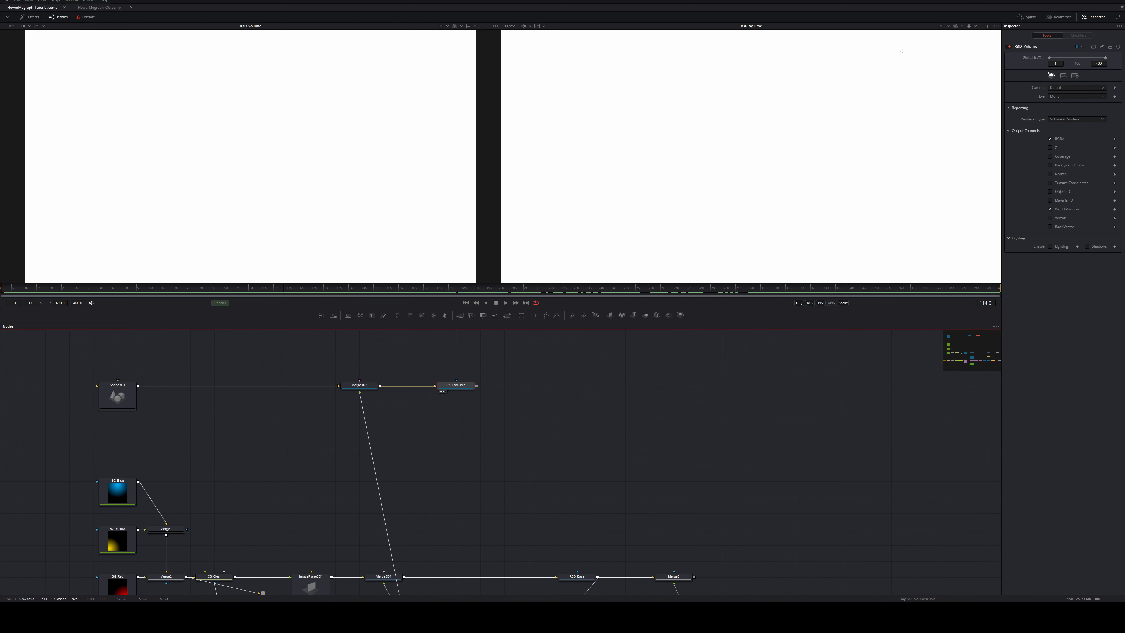
key("shift+space")
type("volume")
key("Return")
left_click_drag(508, 385, 532, 385)
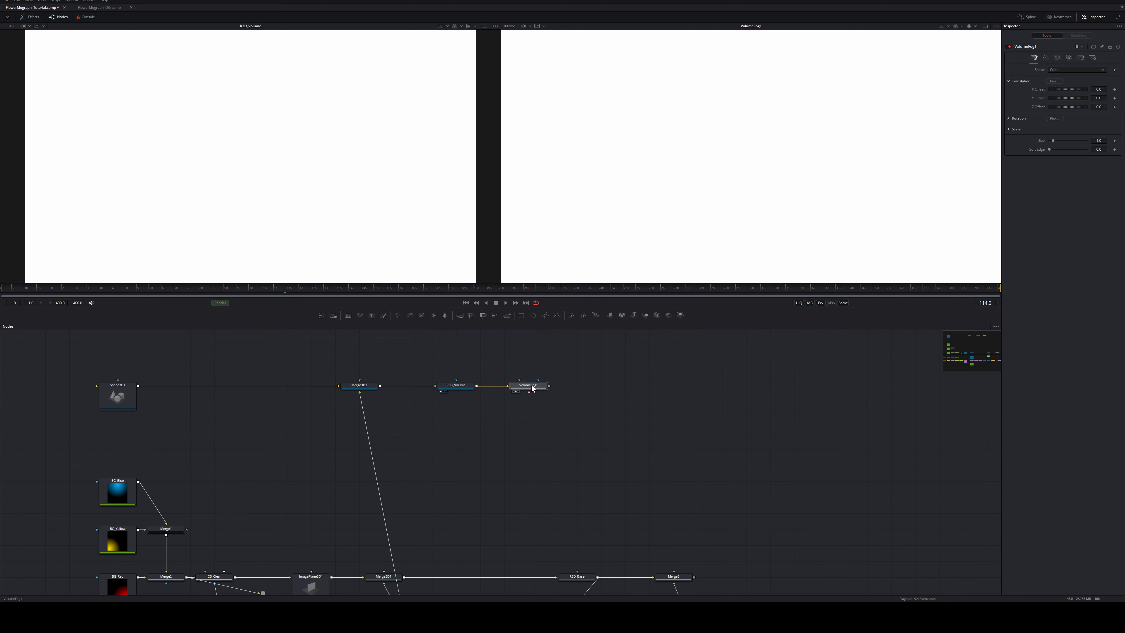
mouse_move(529, 385)
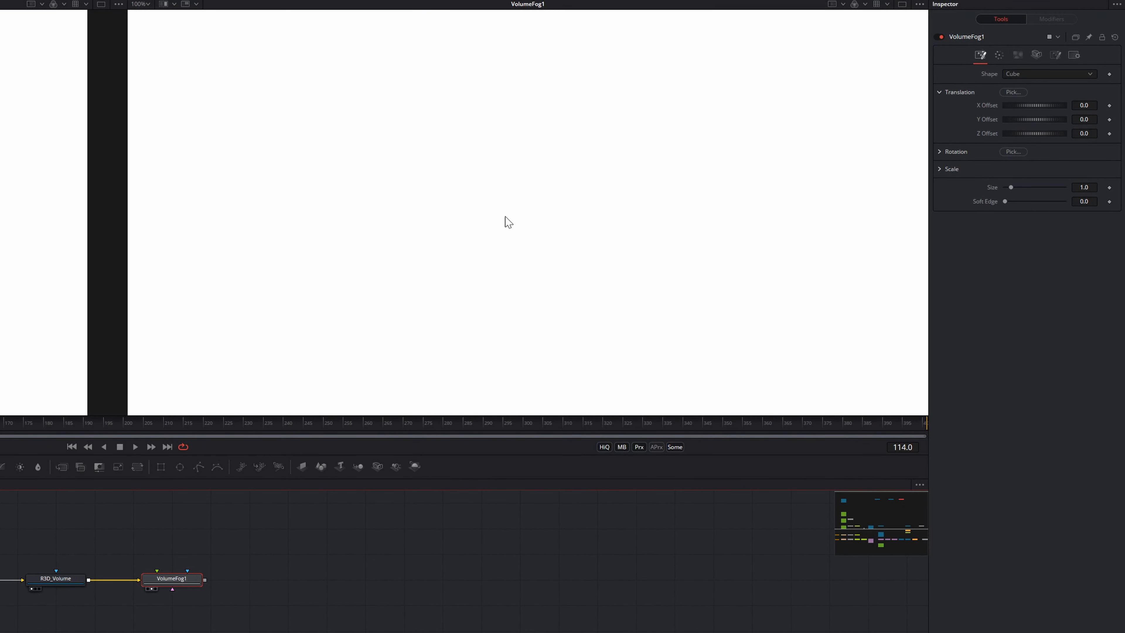
Darken the fog colour to grey and set noise Detail to 6.06
left_click(994, 53)
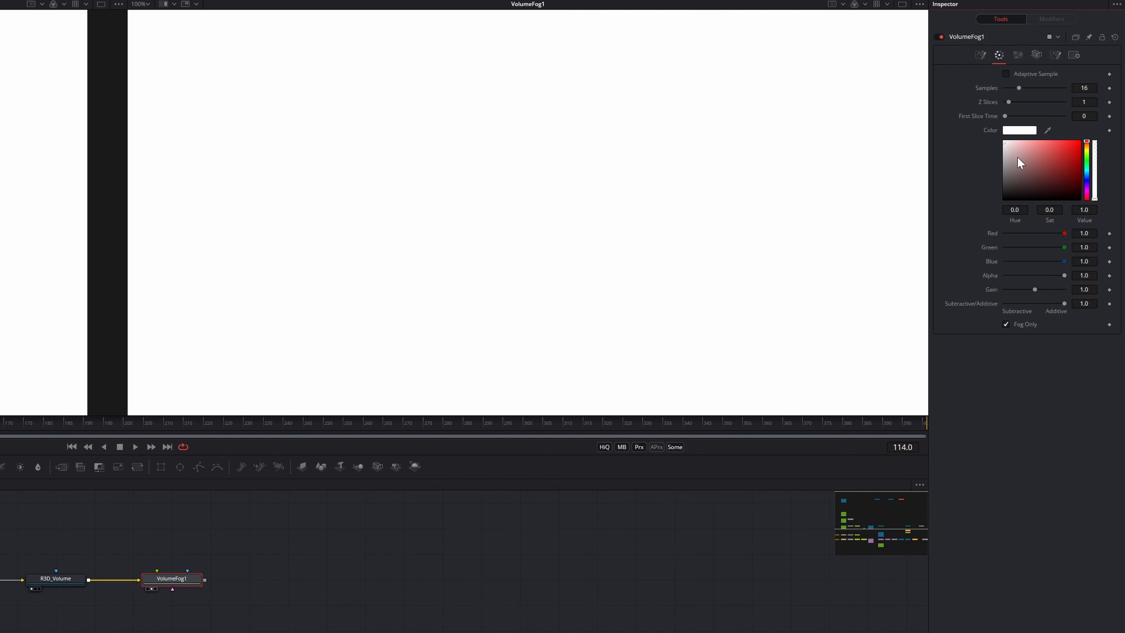
mouse_move(1019, 159)
left_mouse_down()
mouse_move(980, 173)
mouse_move(979, 163)
left_mouse_up()
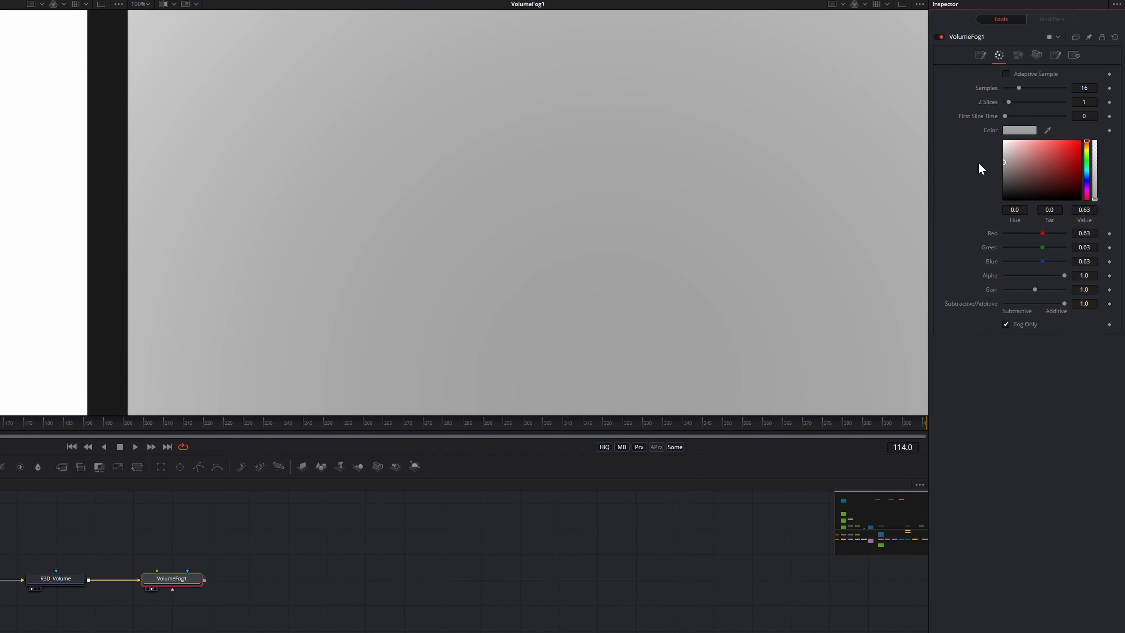
left_click(1018, 55)
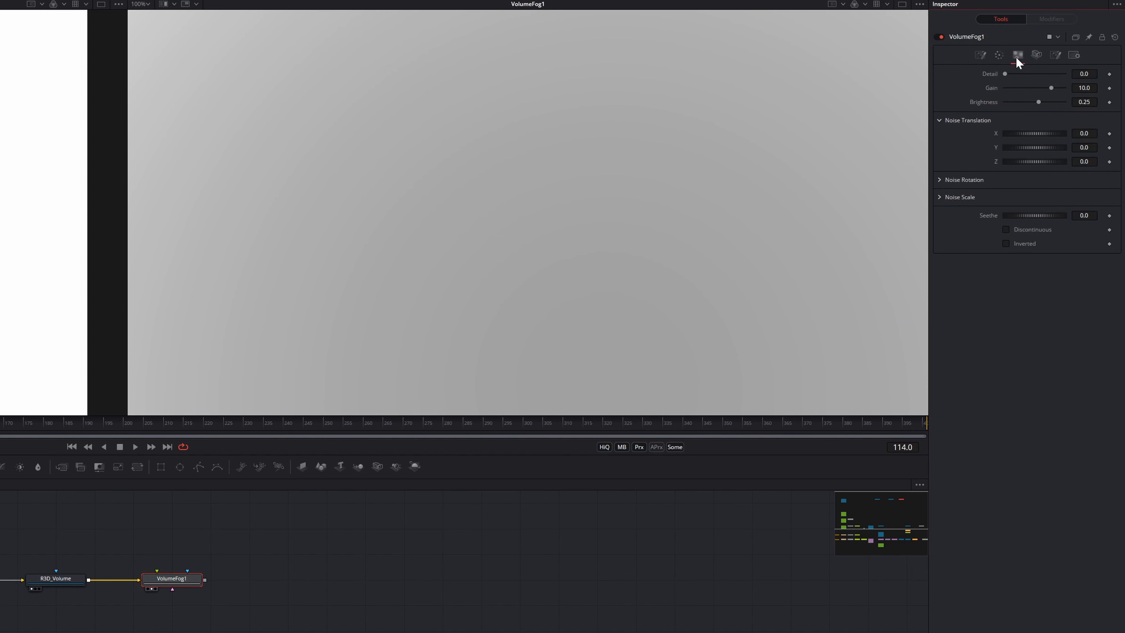
left_click_drag(1006, 74, 1046, 72)
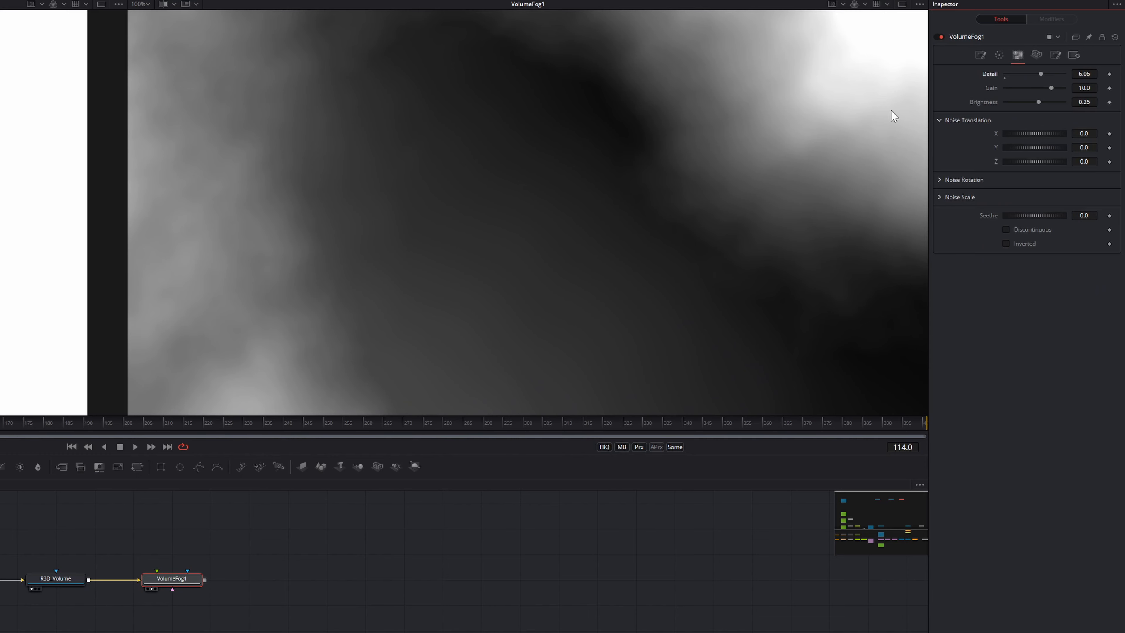
left_click(6, 424)
left_click_drag(6, 425, 0, 425)
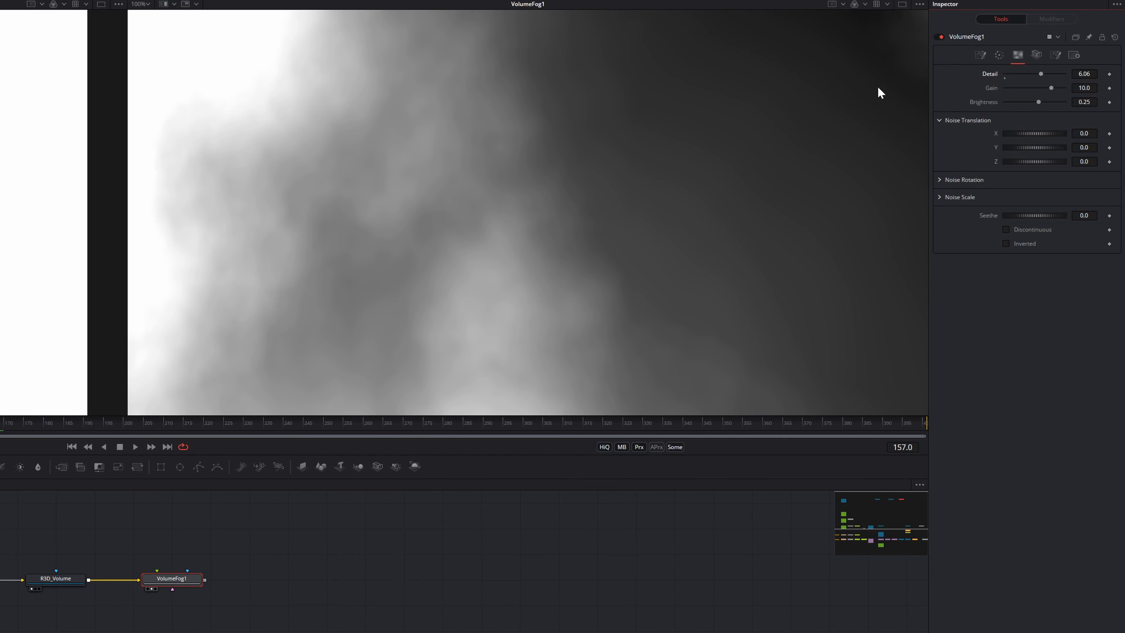
left_click(1037, 58)
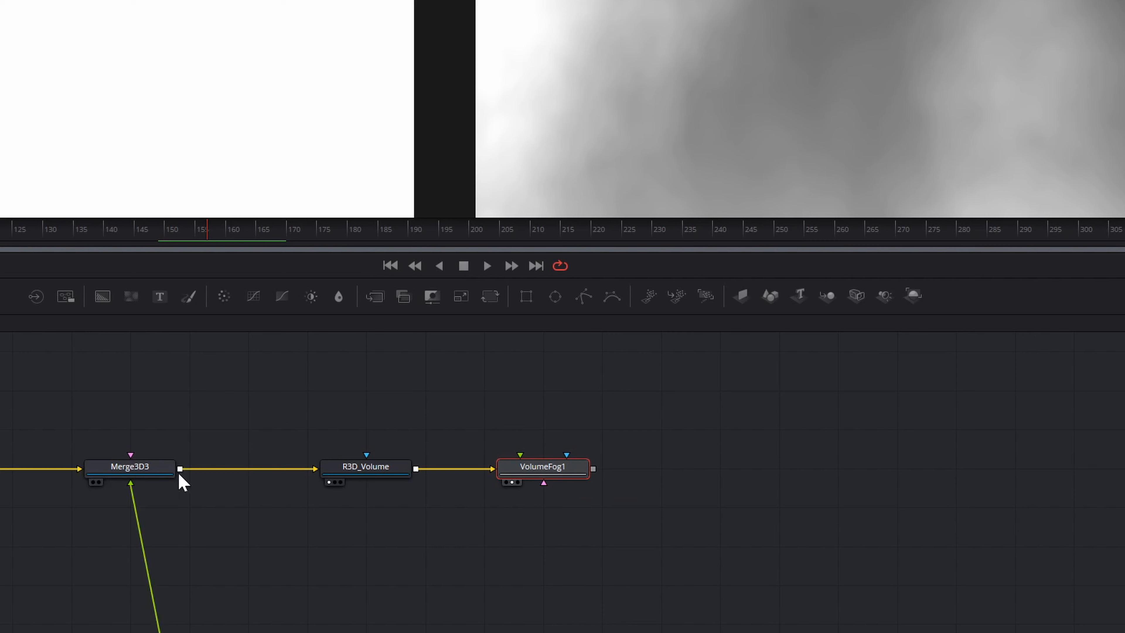
Route Merge3D3's scene into VolumeFog1 through pipe routers and play back to preview the fog
left_click_drag(180, 470, 547, 509)
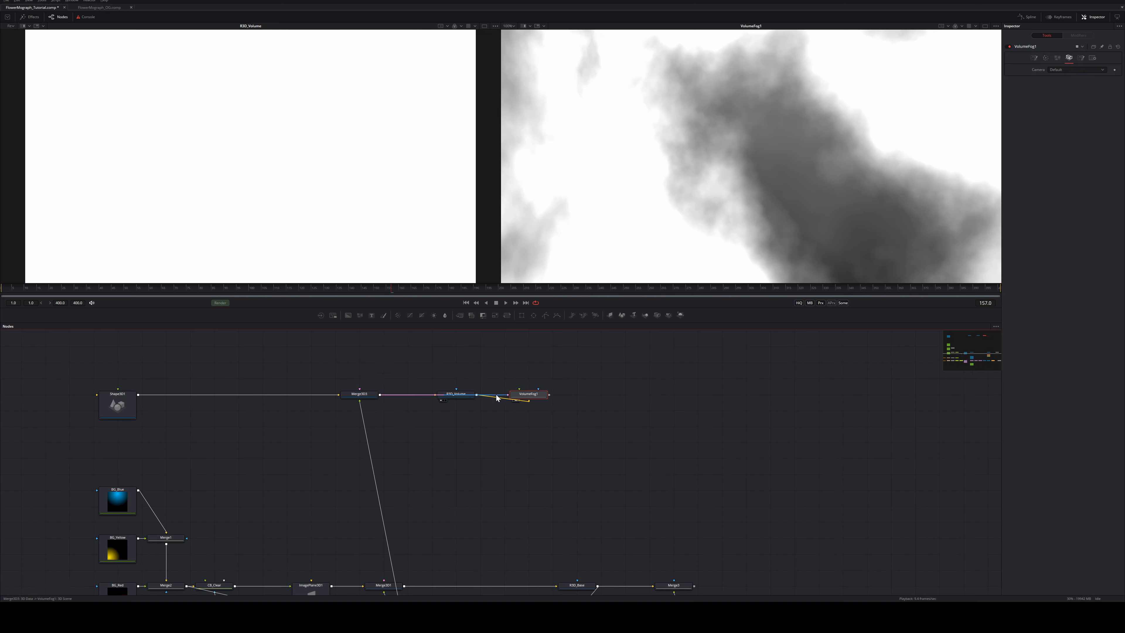
left_click_drag(467, 490, 136, 391)
left_click_drag(332, 425, 531, 357)
left_click(540, 399)
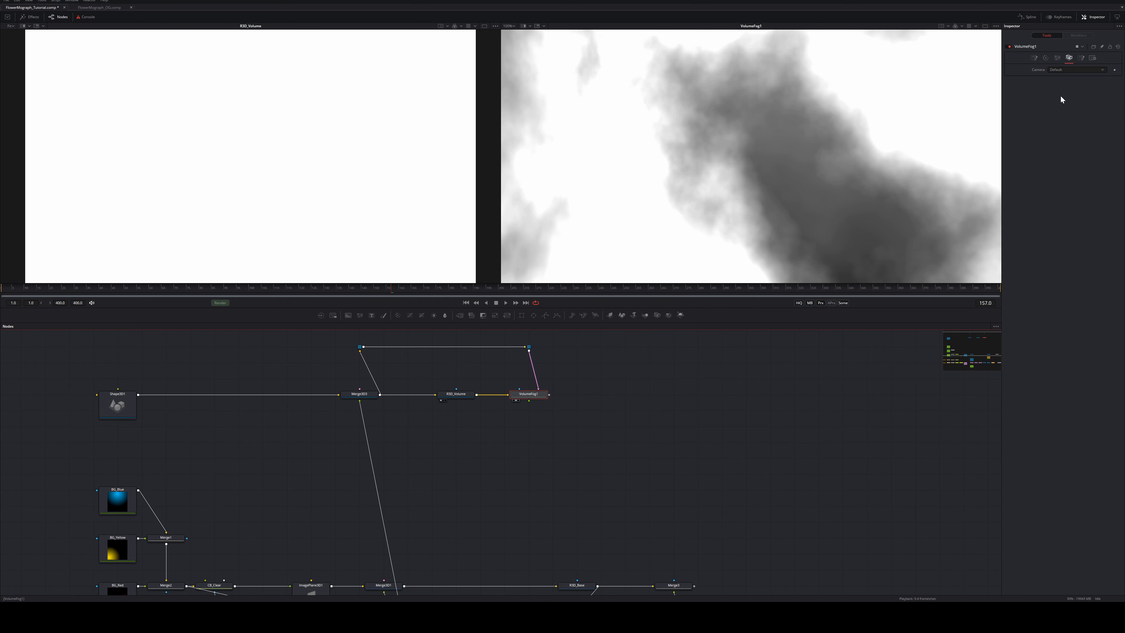
left_click(1073, 70)
left_click_drag(390, 289, 445, 287)
key("space")
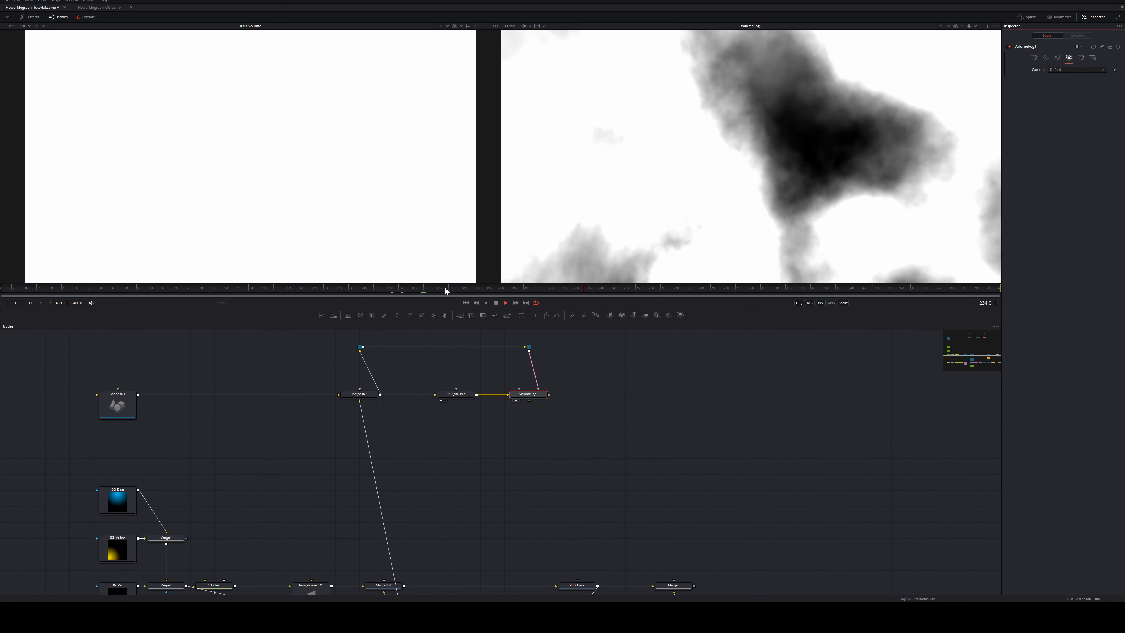
key("space")
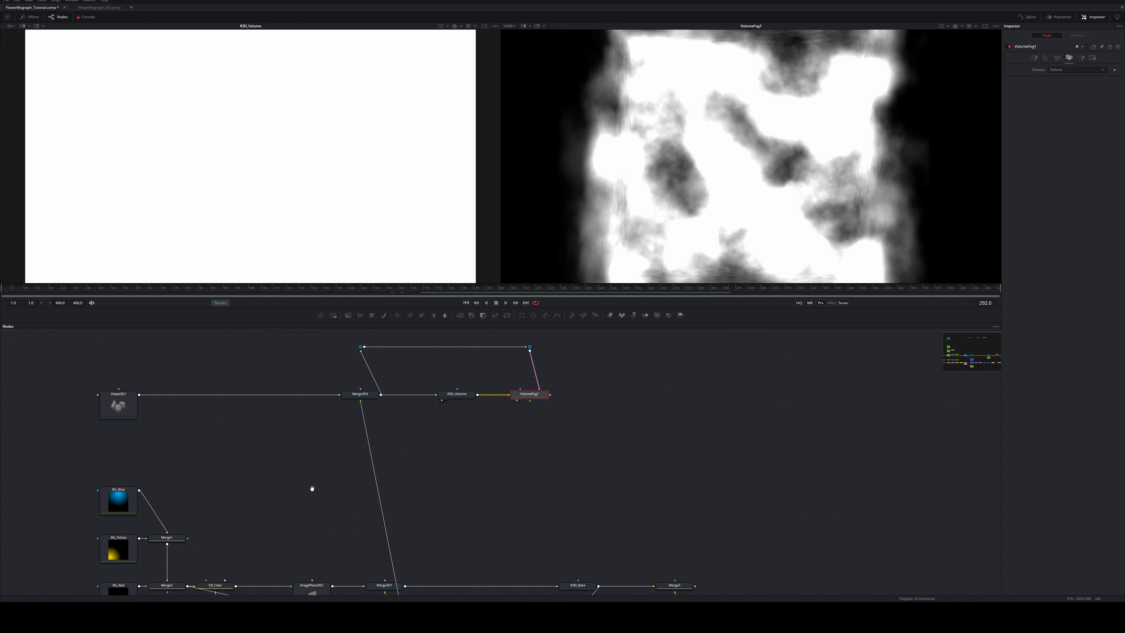
Connect CB_Clear's output to VolumeFog1 as its Fog Image
left_click_drag(311, 487, 337, 467)
left_click(248, 567)
key("1")
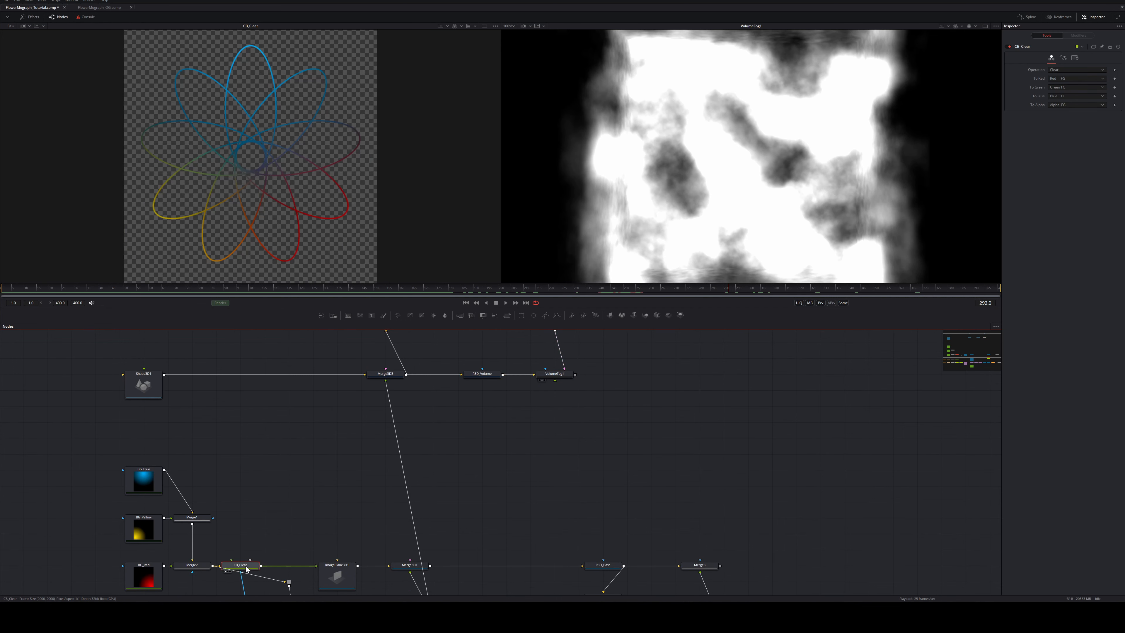
left_click_drag(262, 567, 557, 377)
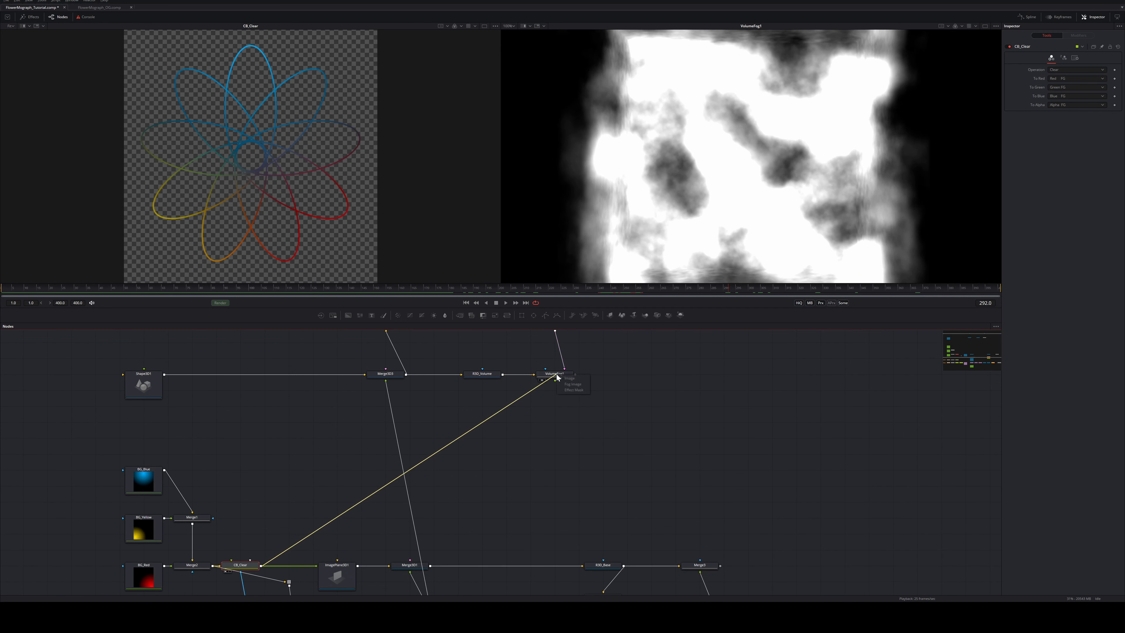
left_click(581, 384)
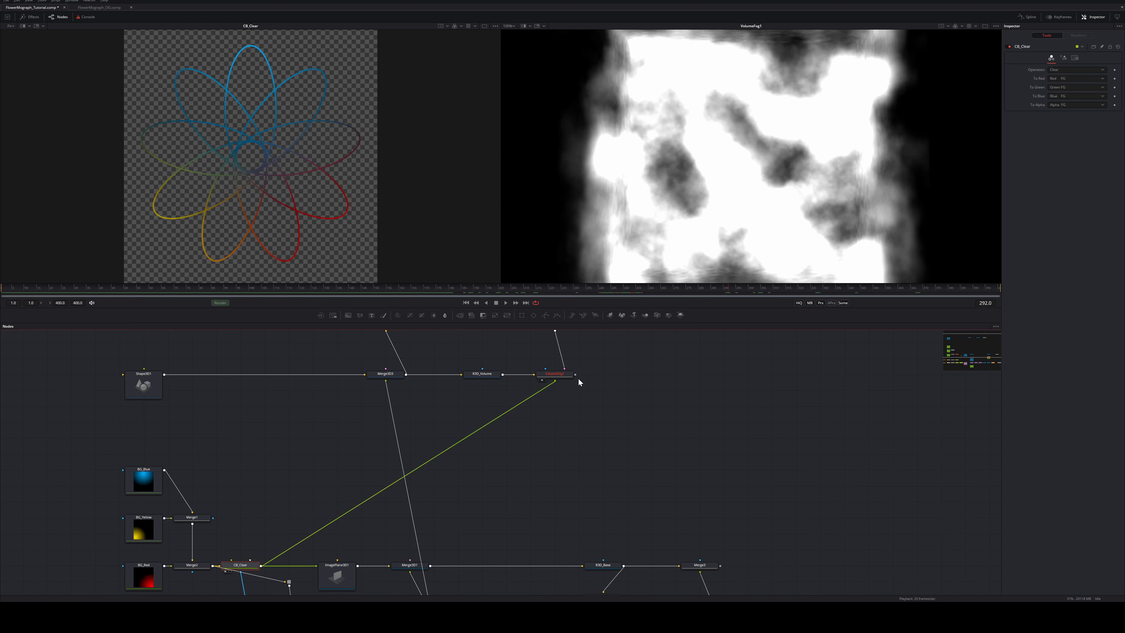
Set VolumeFog1's First Slice Time to 1
left_click(562, 380)
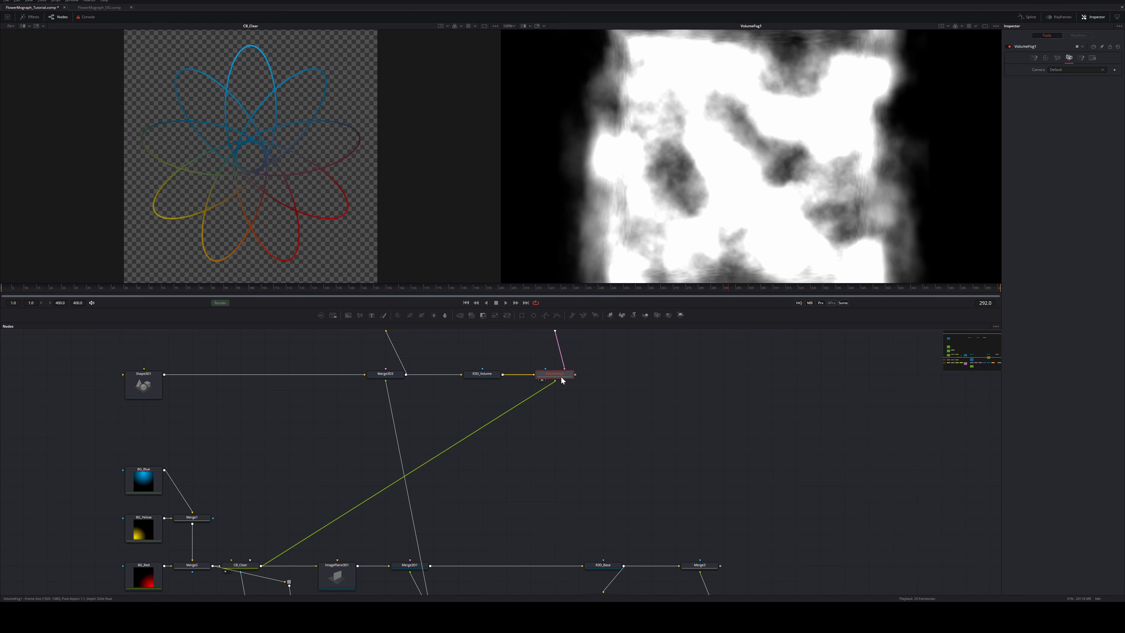
left_click(1048, 55)
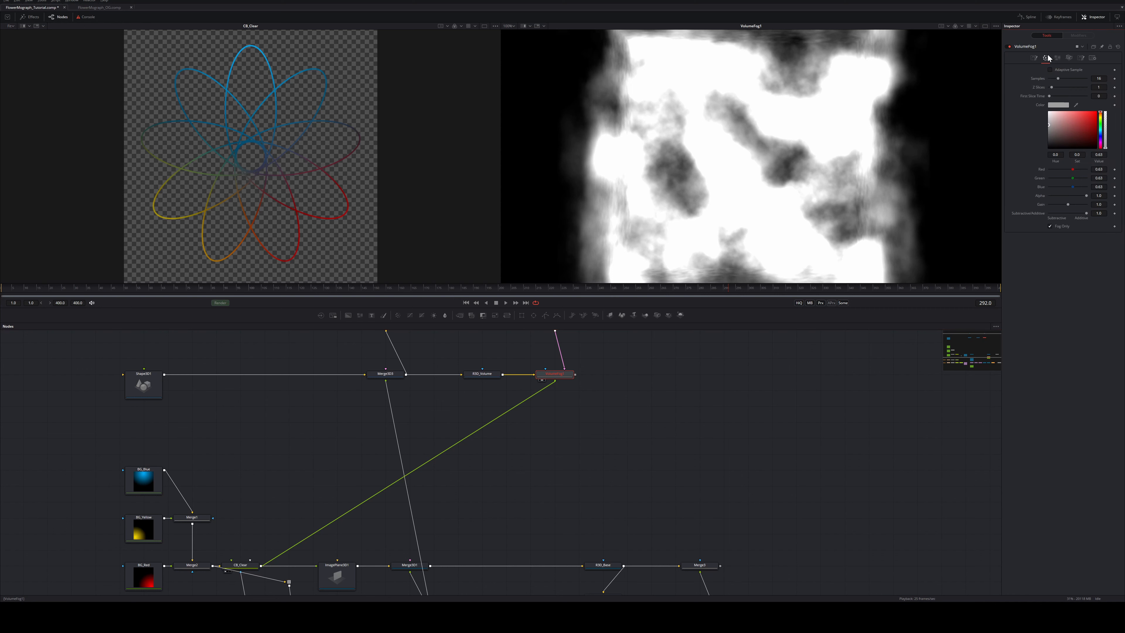
left_click(1098, 96)
type("1")
key("Tab")
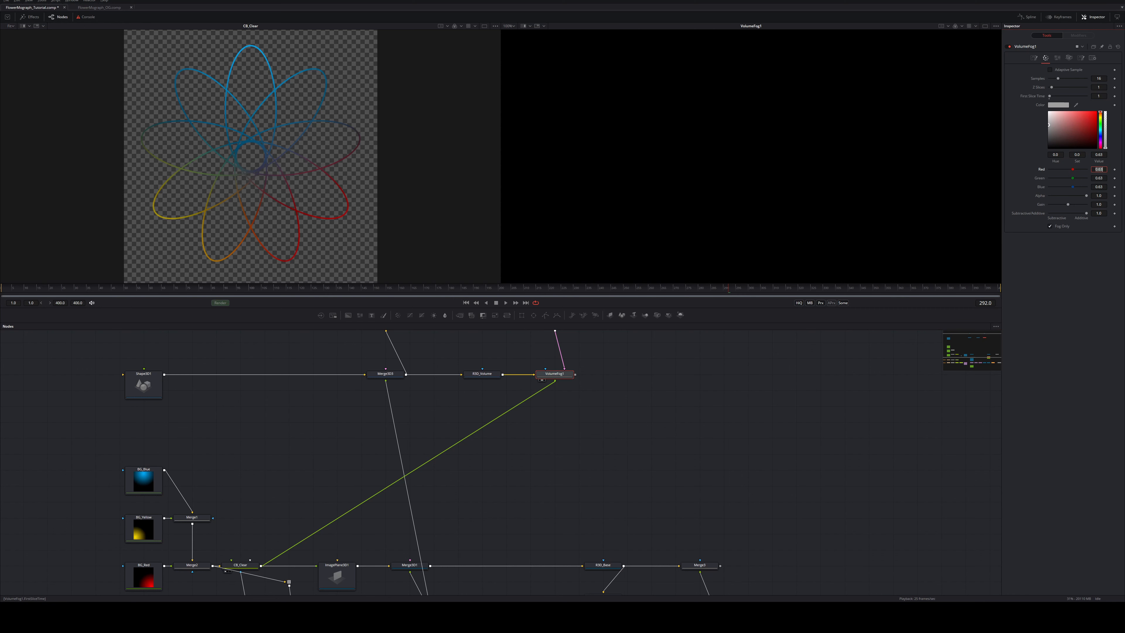
left_click_drag(37, 289, 259, 286)
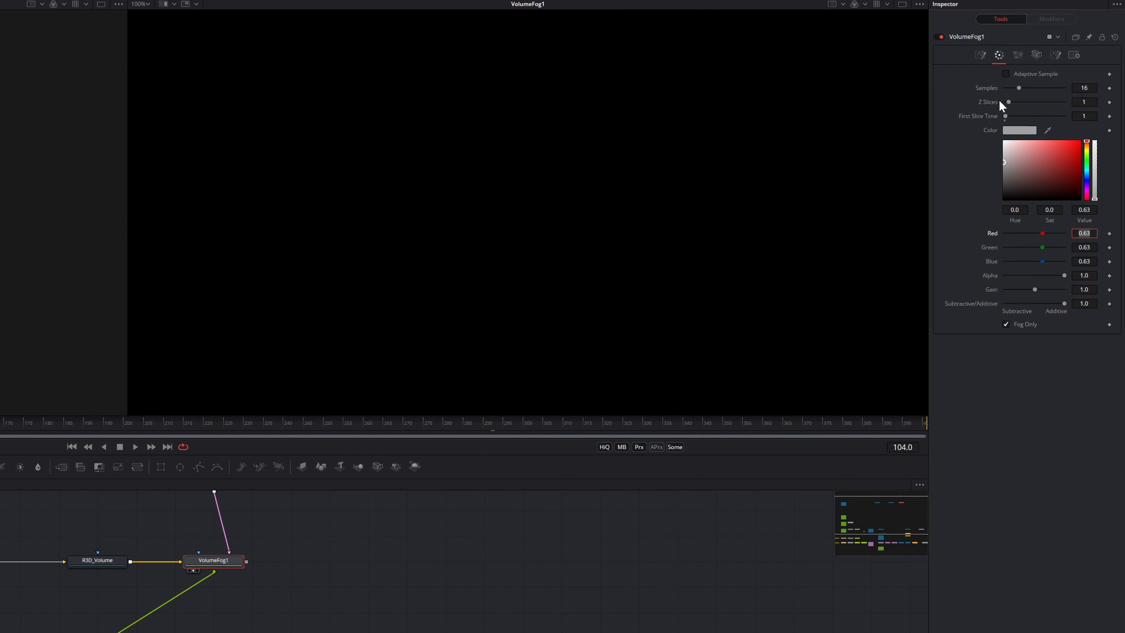
Raise VolumeFog1's Z Slices to 300
left_click_drag(1009, 103, 1034, 102)
double_click(1084, 102)
type("5")
type("300")
key("Tab")
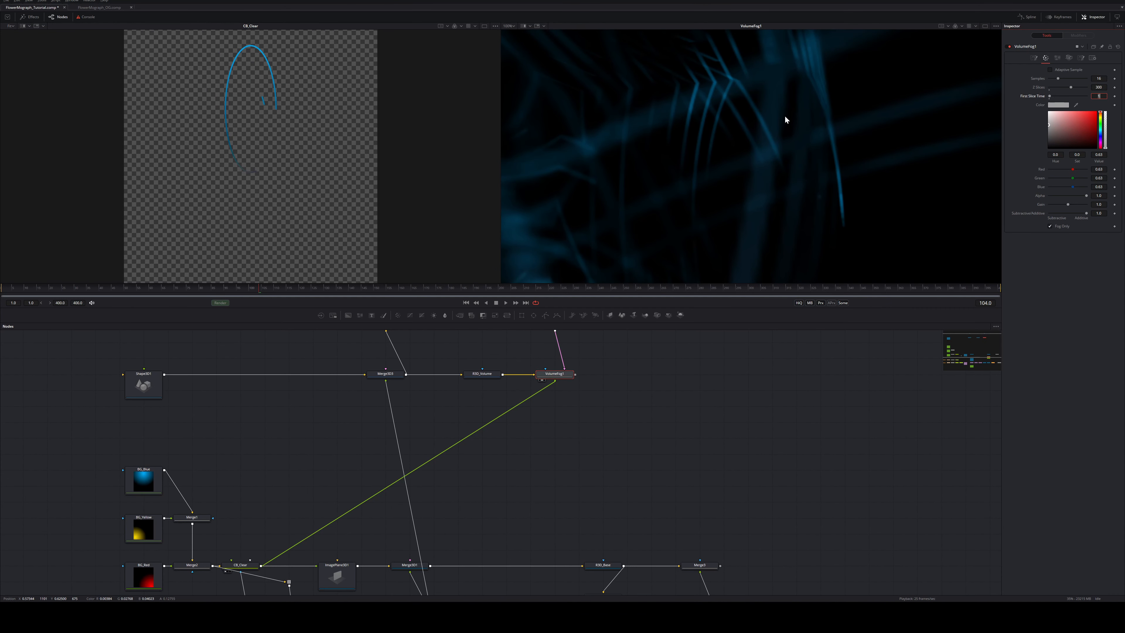
Insert a Resize node between CB_Clear and VolumeFog1 with width 250
left_click(488, 481)
key("shift+space")
type("resize")
key("Return")
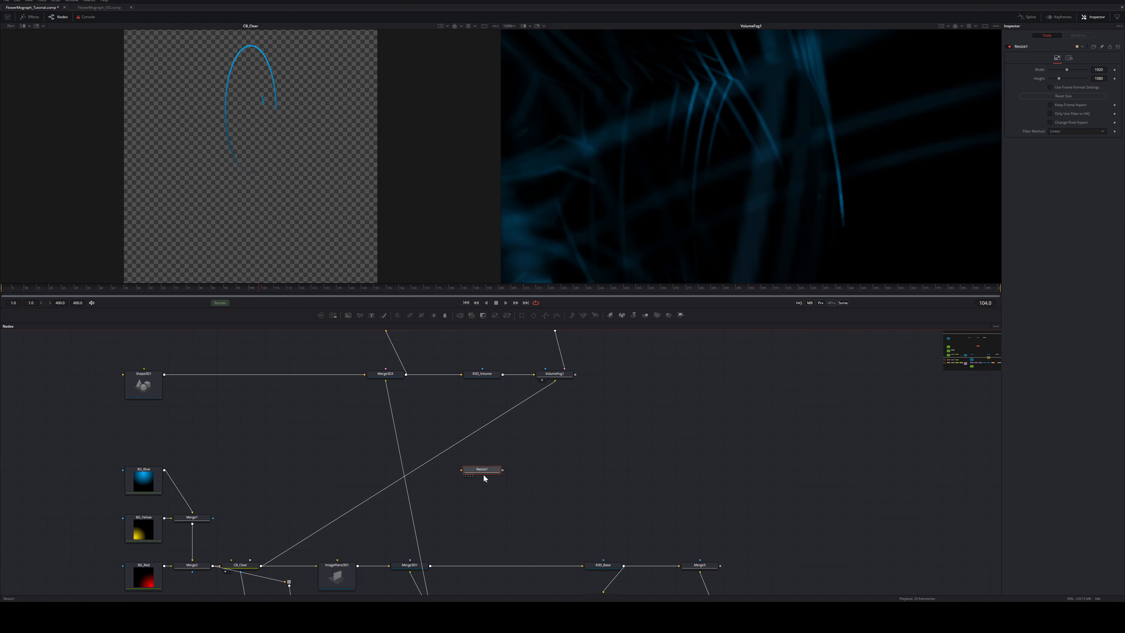
left_click_drag(450, 446, 450, 462)
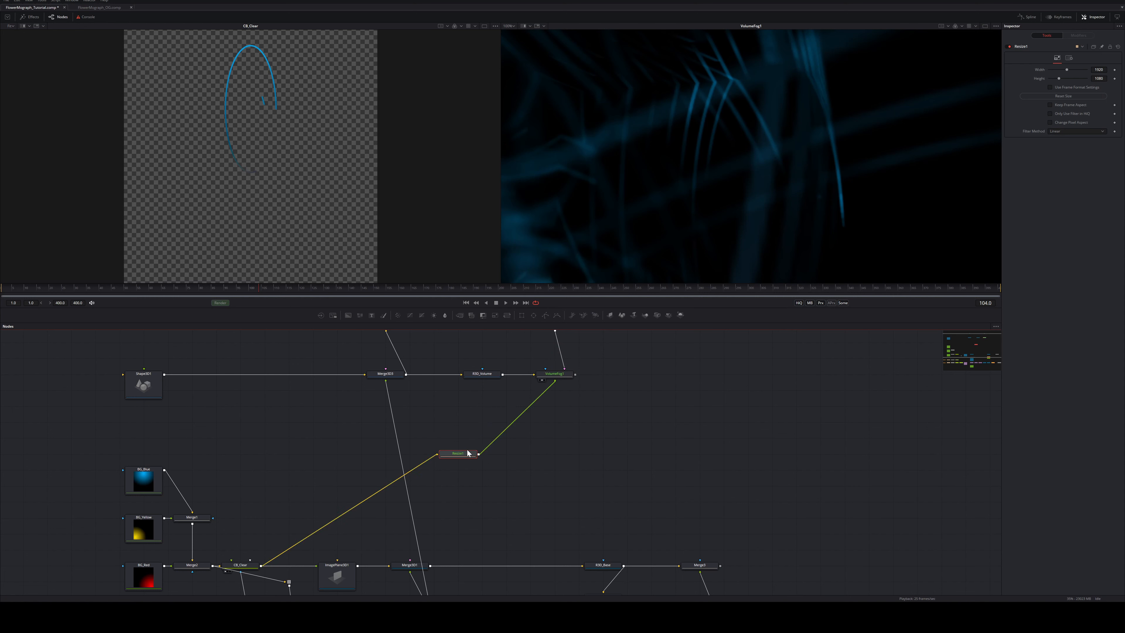
left_click(1099, 70)
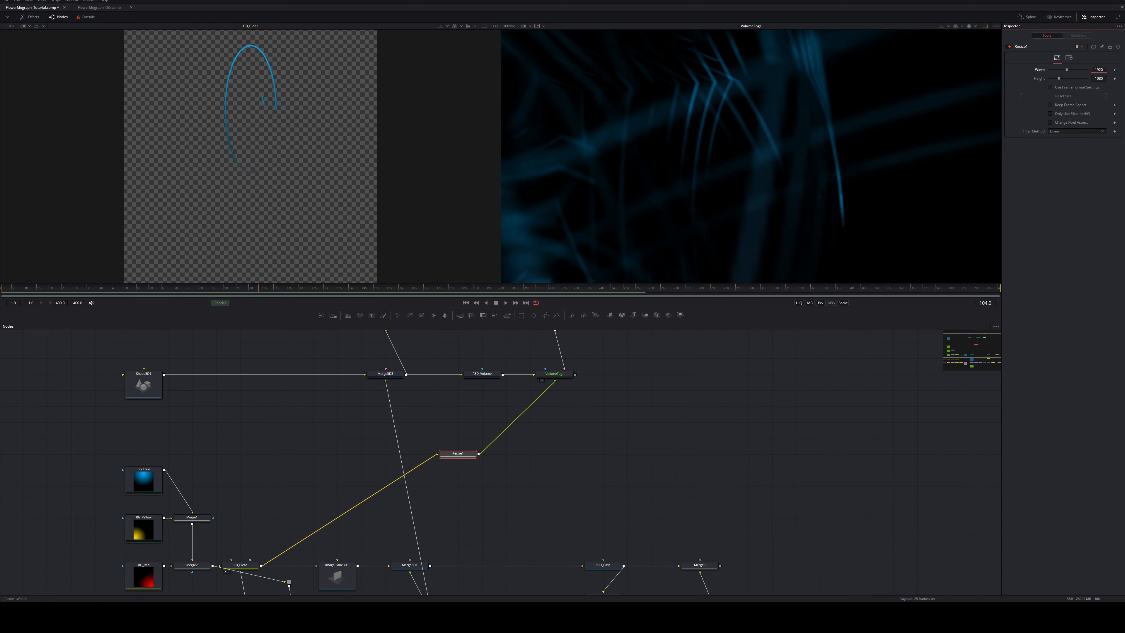
type("250")
key("Return")
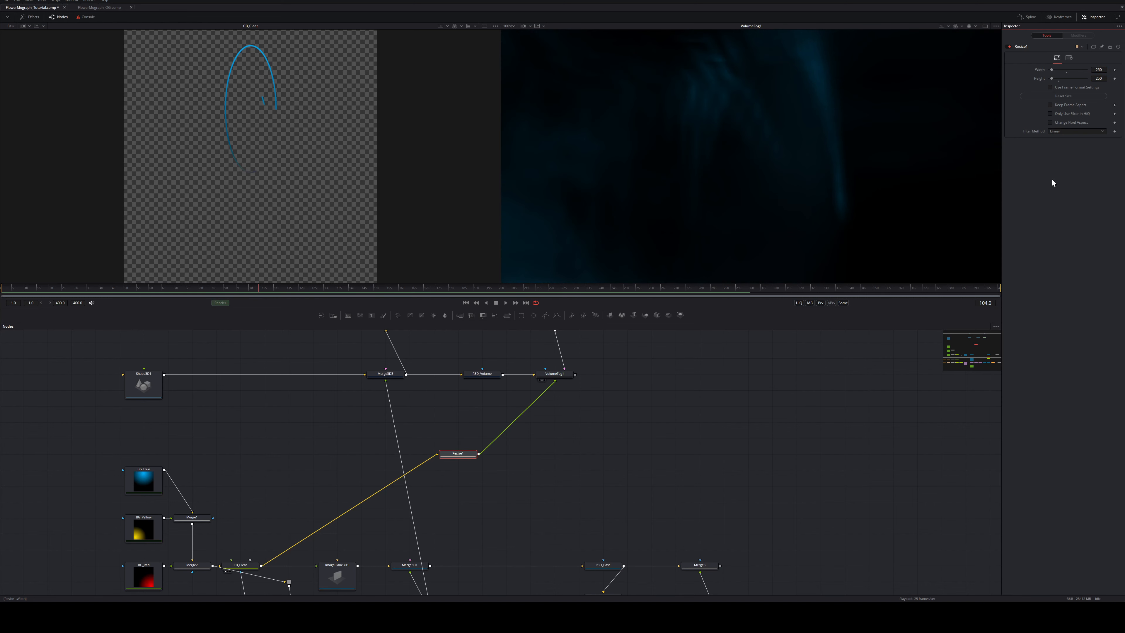
left_click(570, 376)
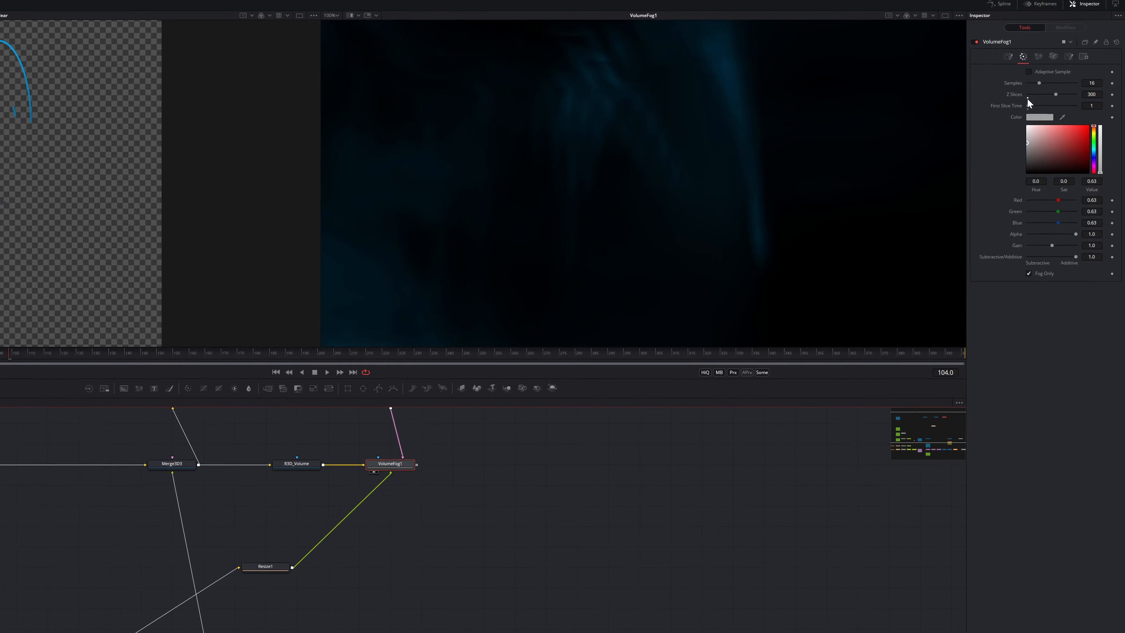
Reset Z Slices to 1 and drive First Slice Time with the expression 'time'
left_click(1018, 99)
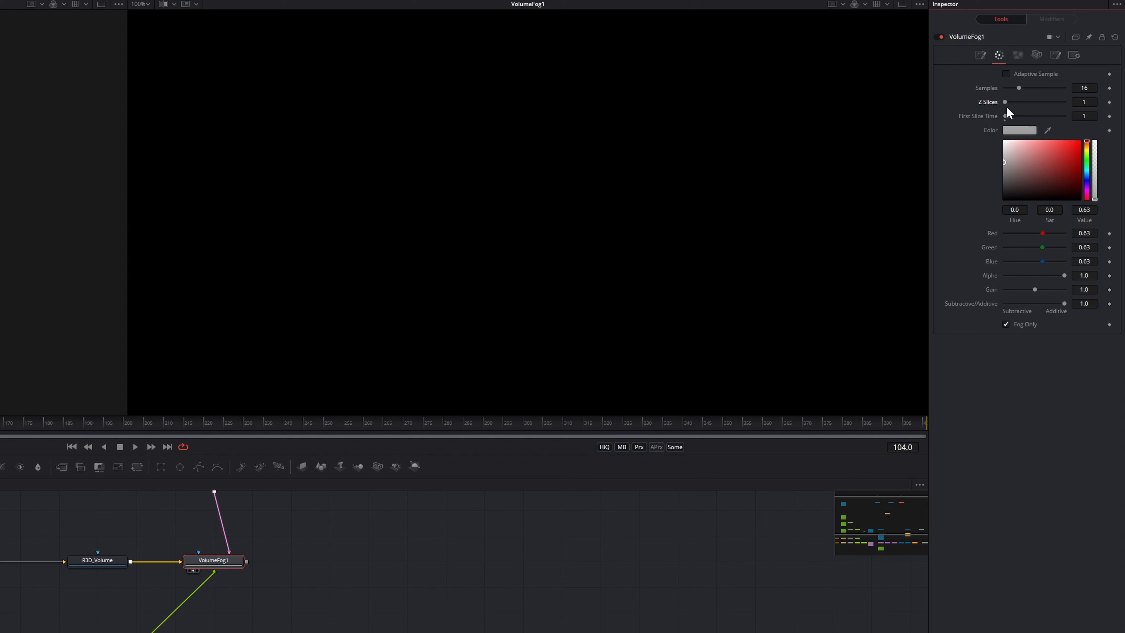
right_click(1101, 117)
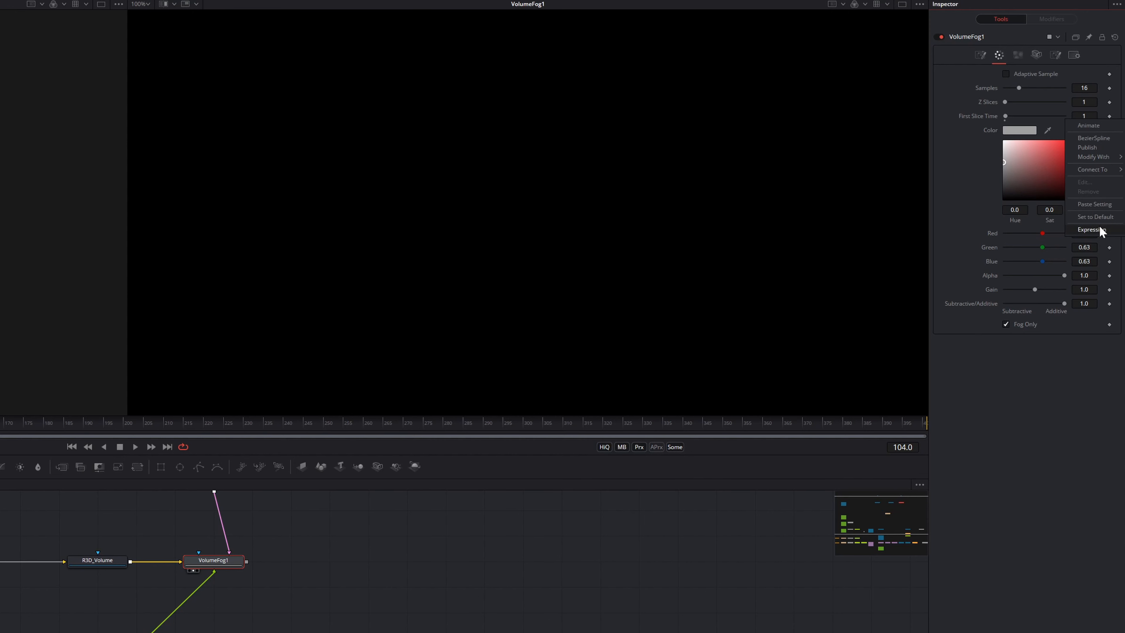
left_click(1101, 231)
left_click(1035, 129)
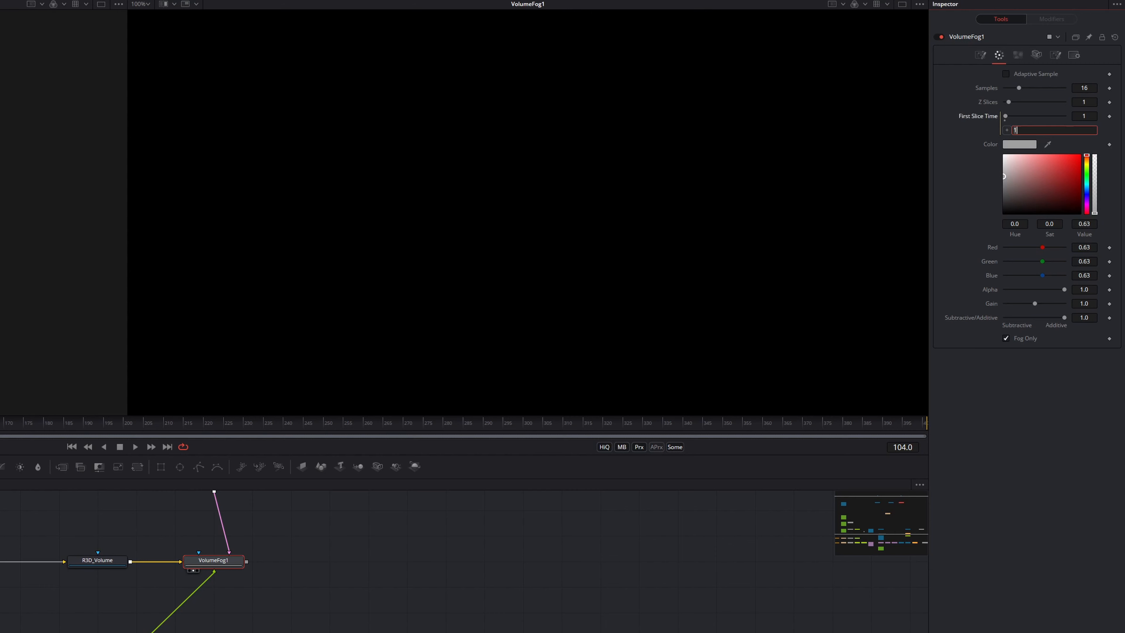
type("time")
key("Return")
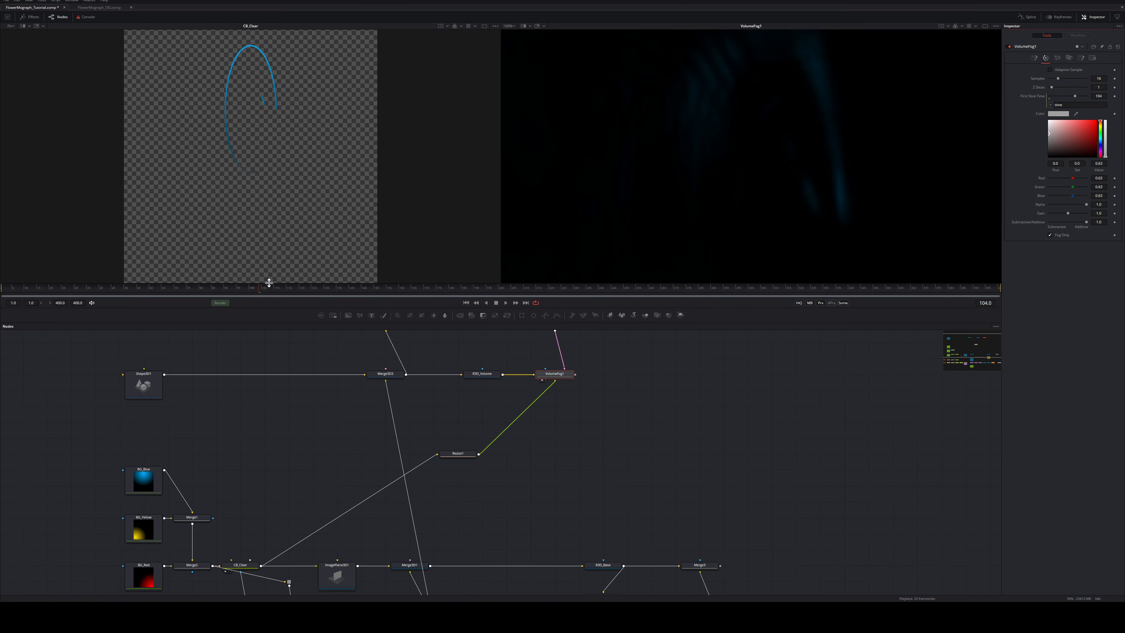
left_click_drag(269, 287, 217, 284)
double_click(1099, 79)
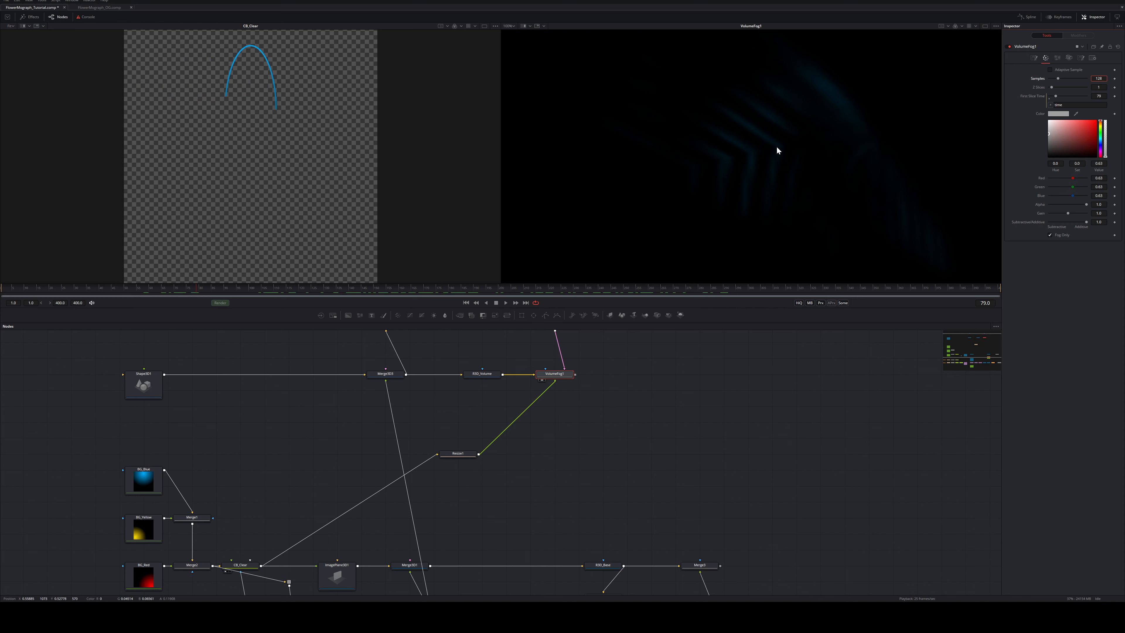
Confirm 128 fog samples and connect VolumeFog1 into Merge5, viewing the composite
key("Tab")
left_click_drag(576, 375, 724, 569)
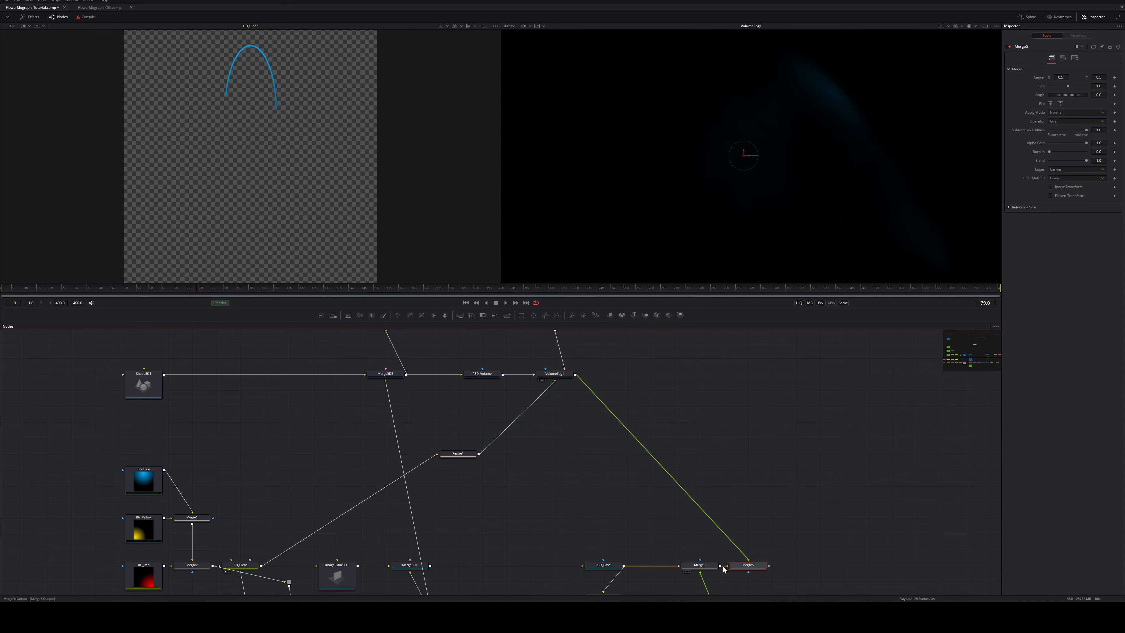
key("2")
Insert ColorCorrector2 between VolumeFog1 and Merge5 with Gain 4.37 and Gamma 2.78
left_click(614, 479)
key("shift+space")
type("cc")
key("Return")
left_click_drag(601, 470, 649, 454)
left_click_drag(1068, 214, 1085, 232)
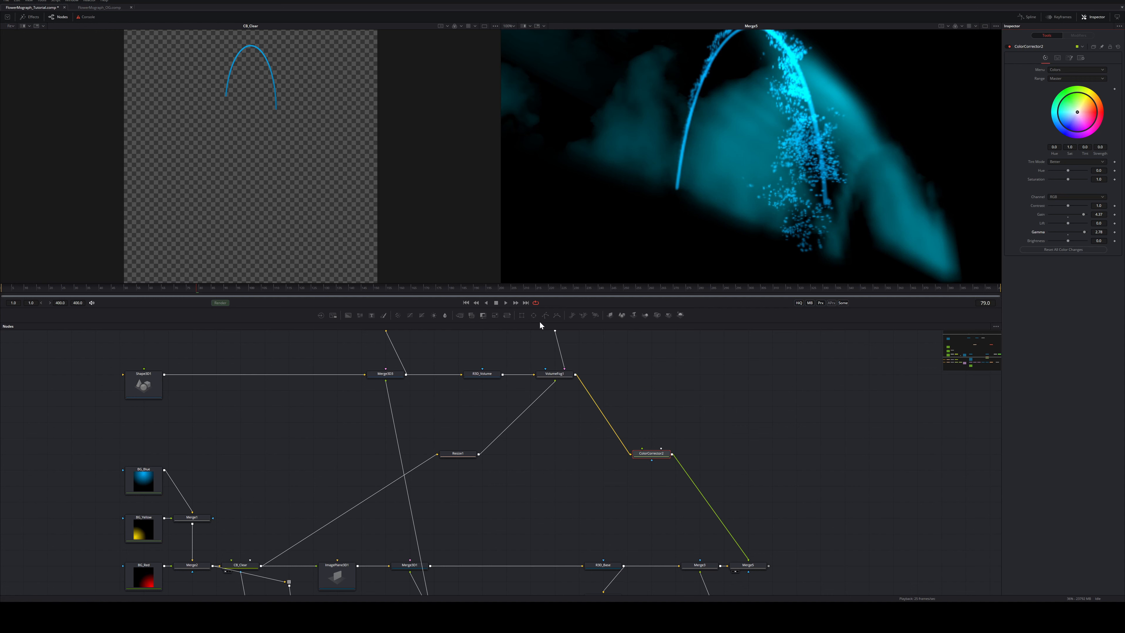
left_click(556, 377)
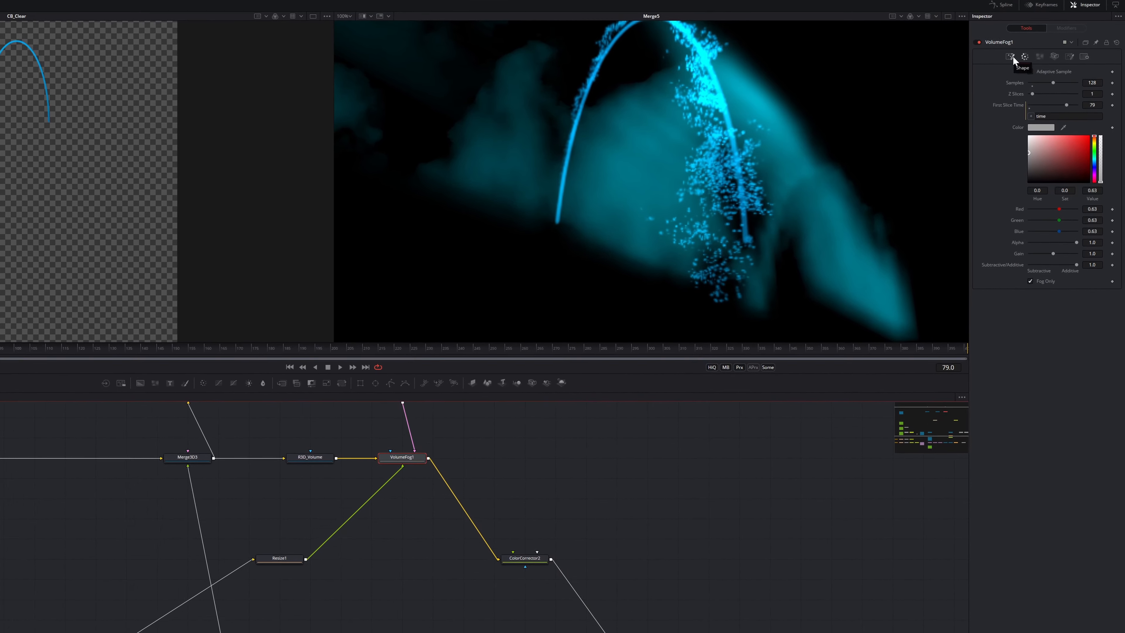
Unlock the fog's per-axis scale and set Z Offset to the expression Scale Z / 2
left_click(1012, 58)
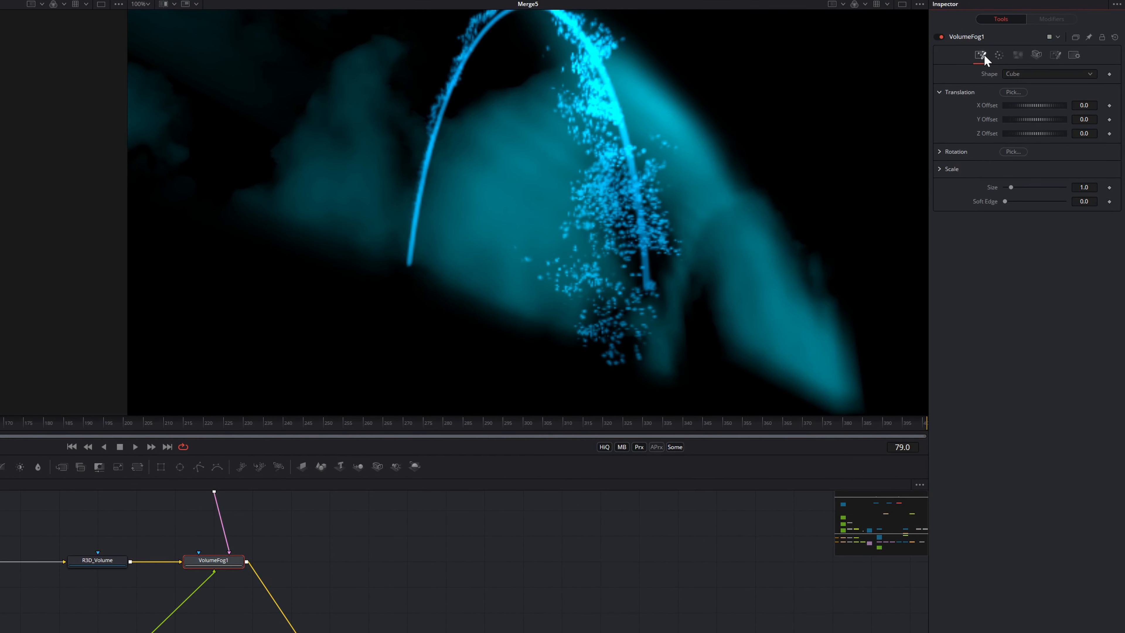
left_click(942, 169)
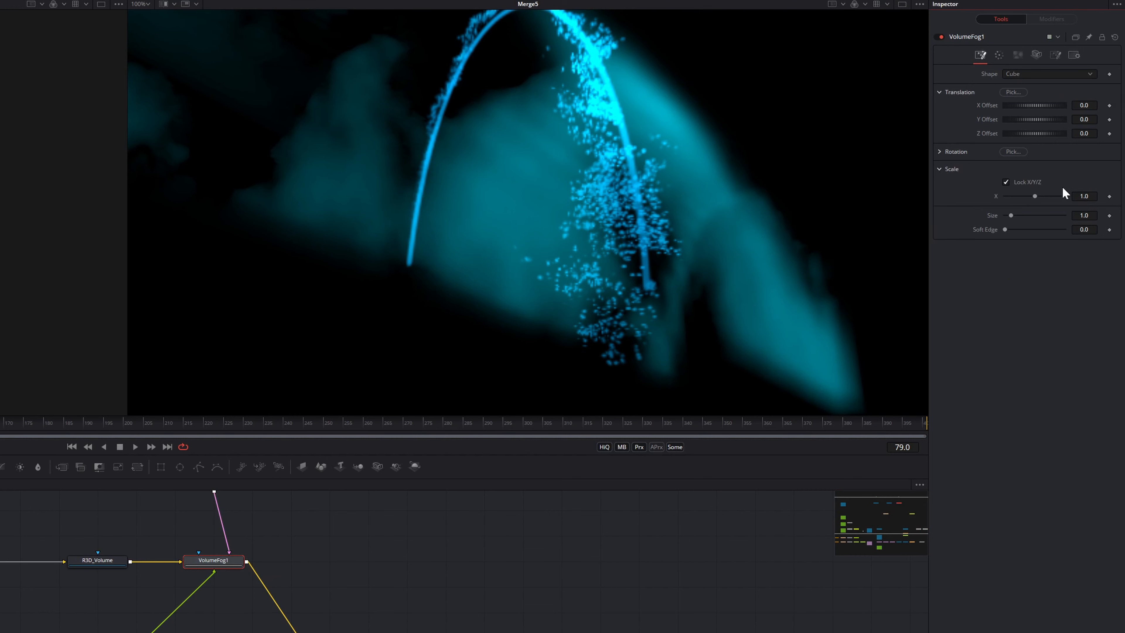
left_click(1031, 181)
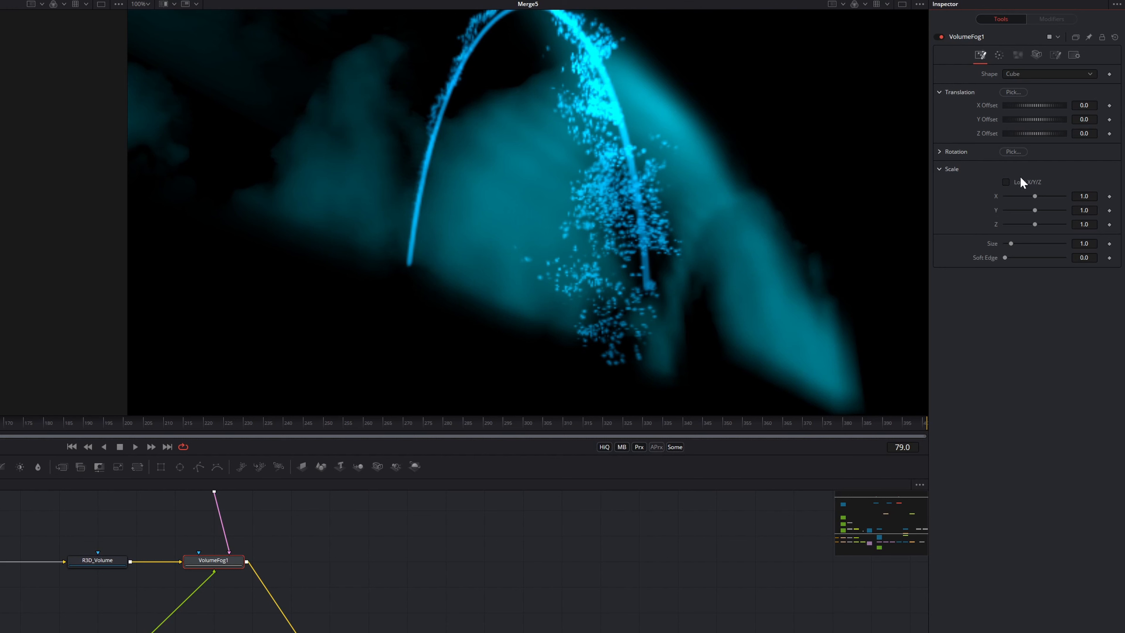
right_click(1097, 133)
left_click(1049, 272)
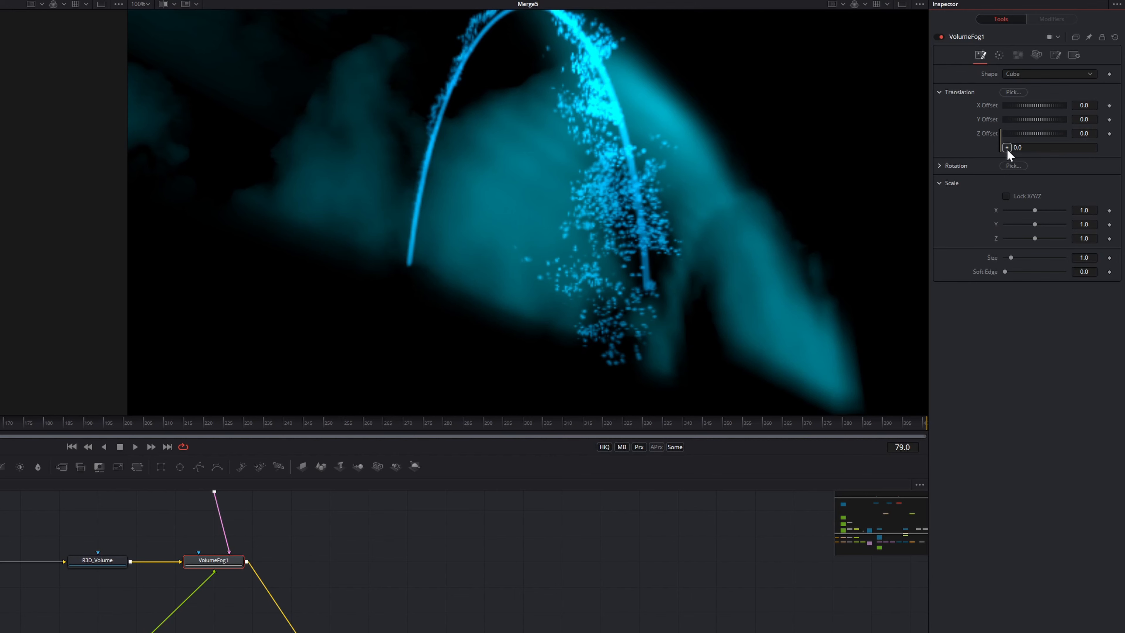
left_click_drag(1006, 148, 1084, 238)
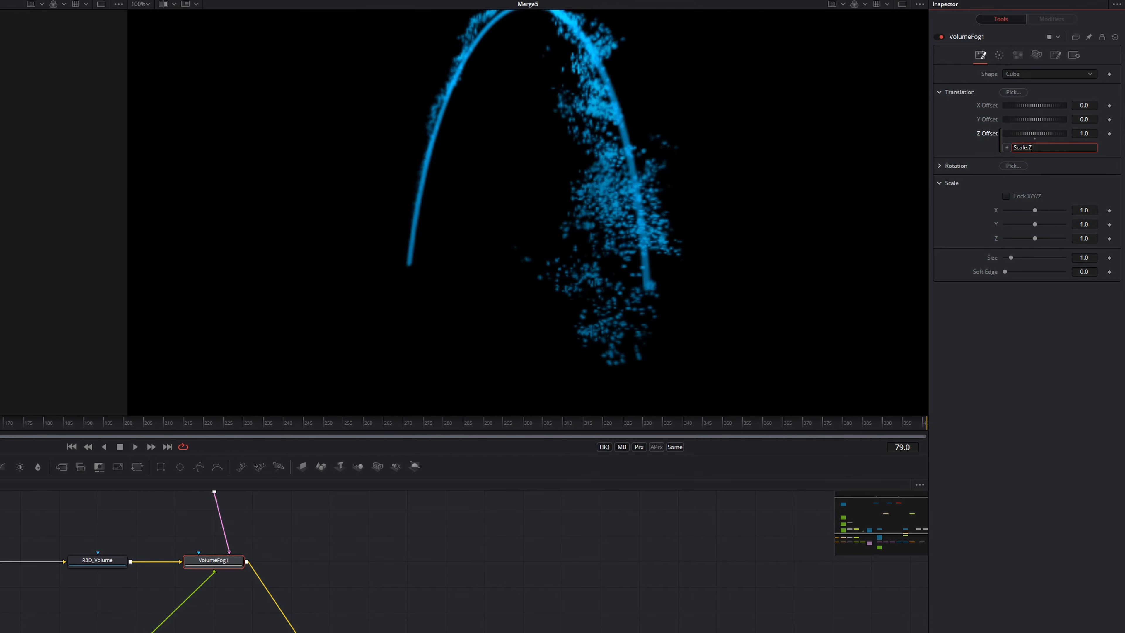
type("/2")
key("Return")
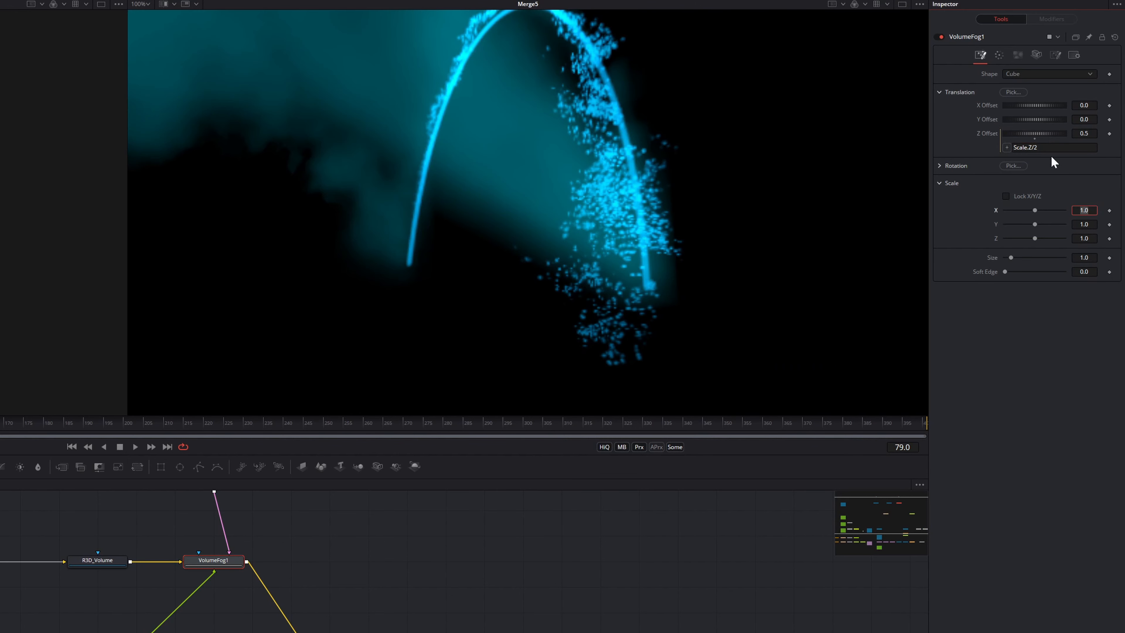
left_click_drag(4, 424, 0, 424)
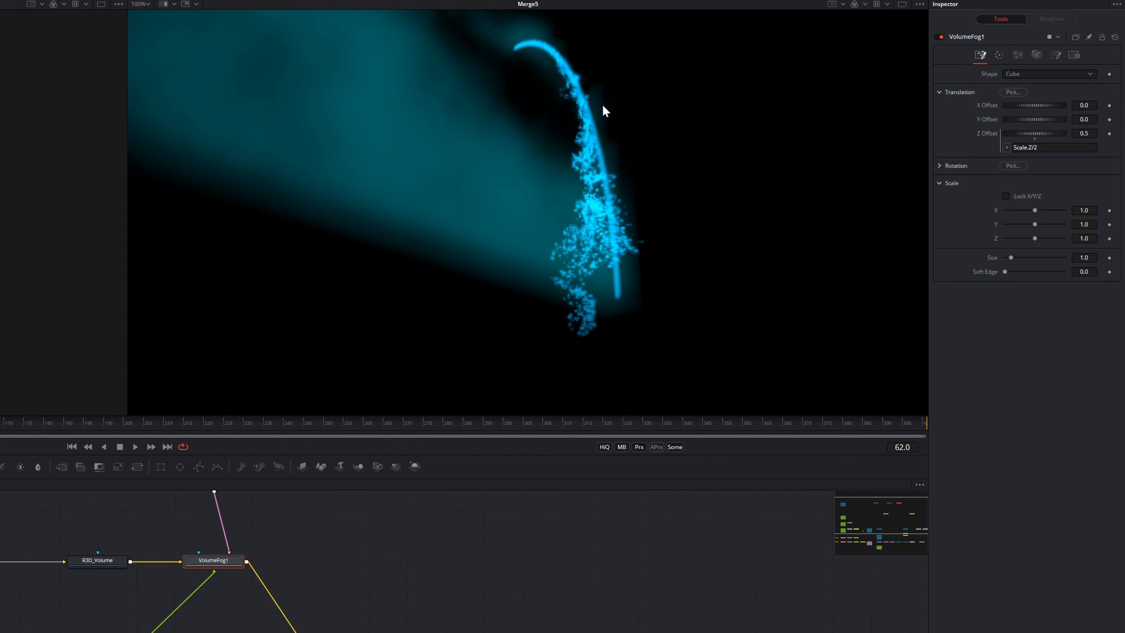
Reselect VolumeFog1 in the node graph to bring up its settings
left_click(60, 632)
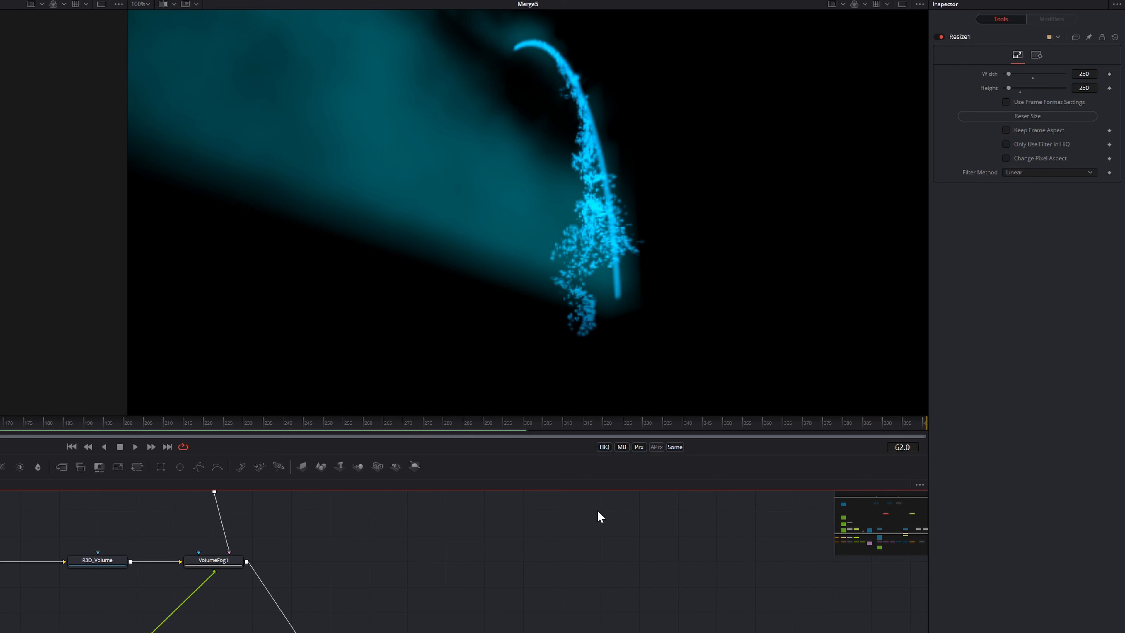
right_click(642, 447)
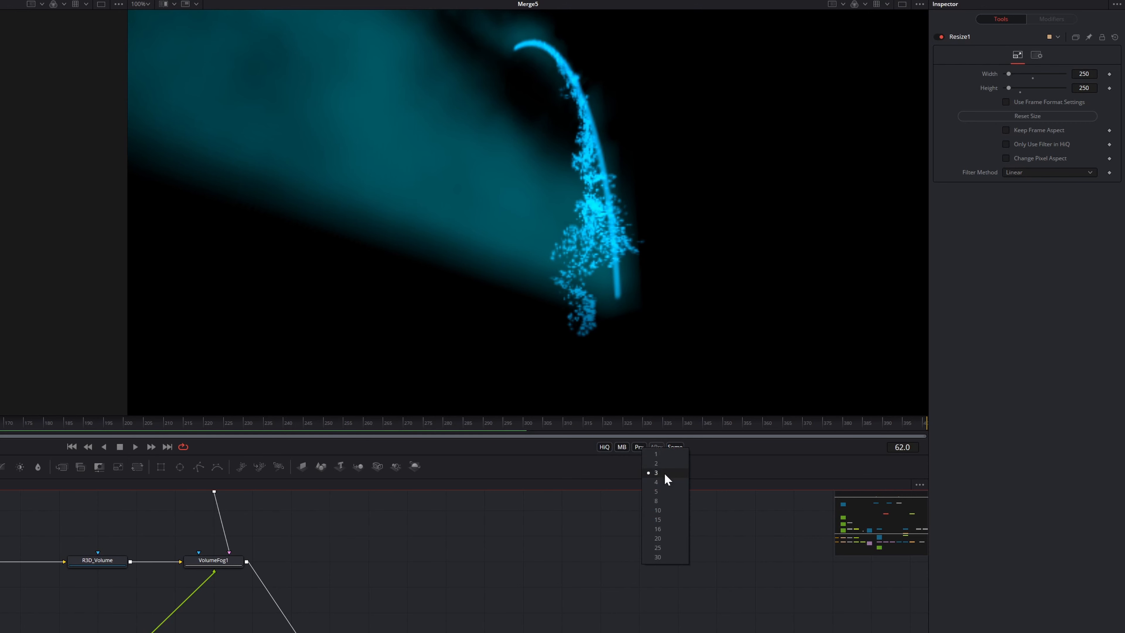
left_click(214, 564)
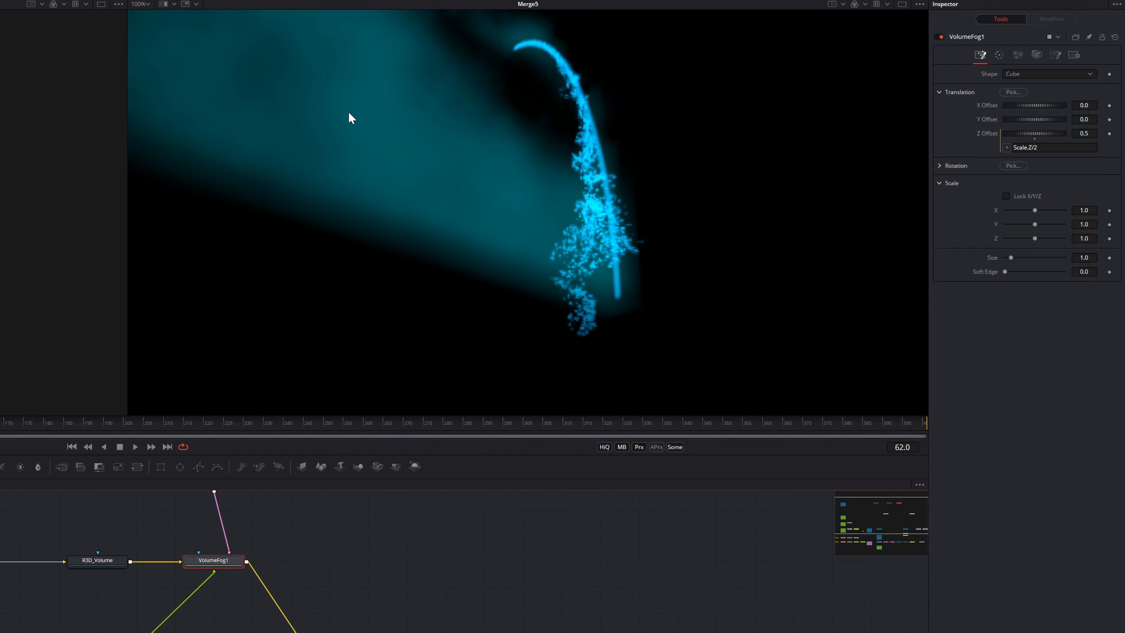
Unlock Noise Scale to X 0.019, Y 0.109, Z 30 and raise fog Samples to 253
left_click(1018, 55)
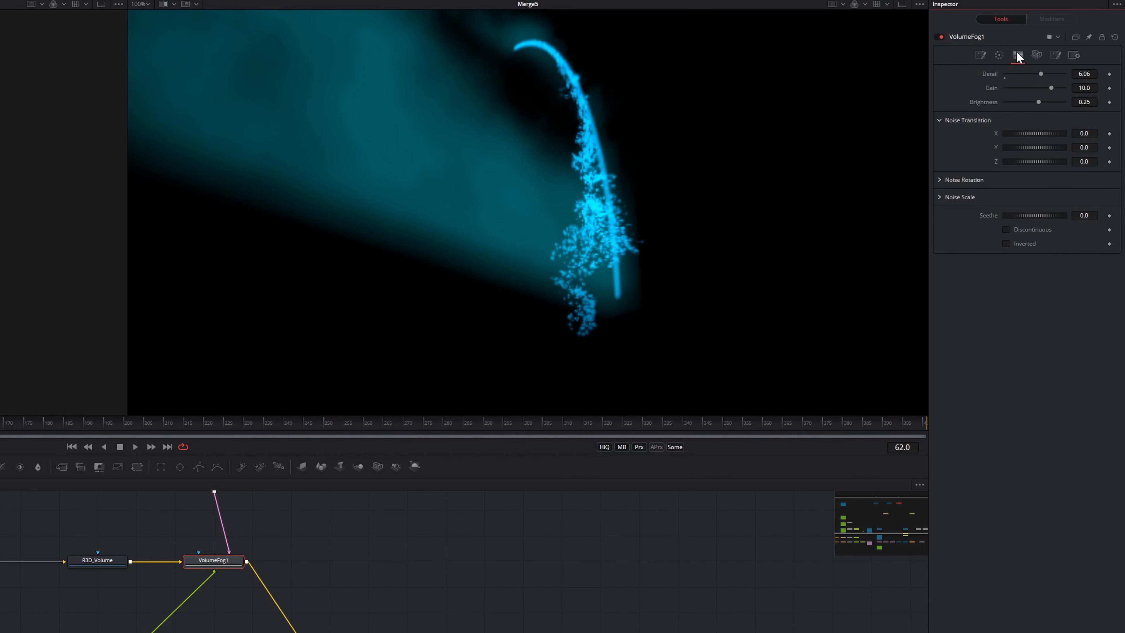
left_click(940, 197)
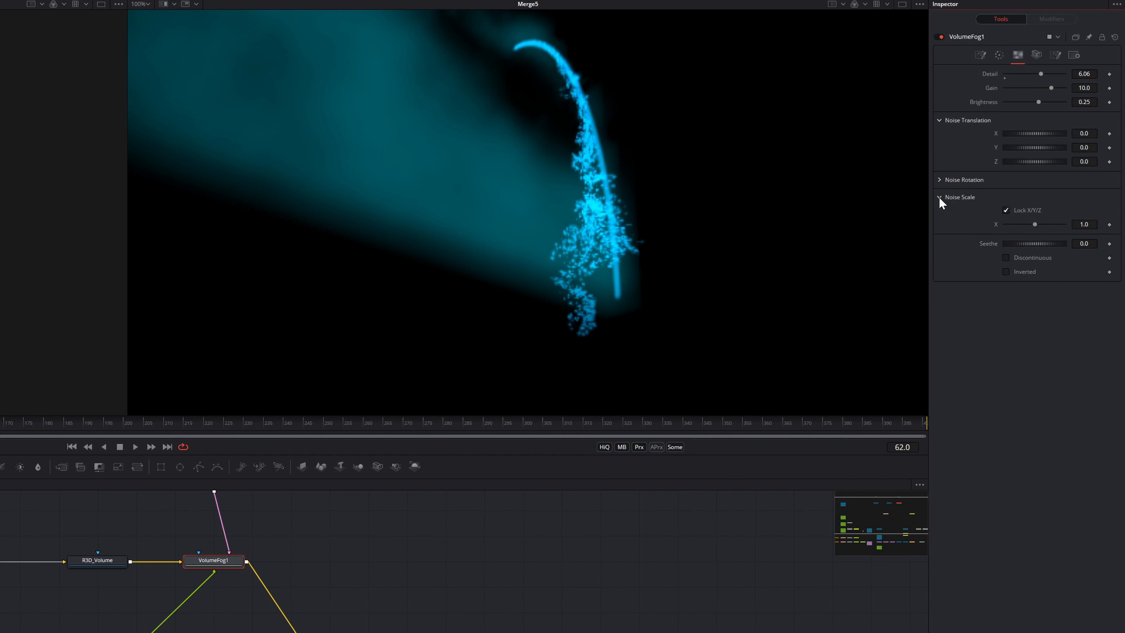
left_click(1035, 212)
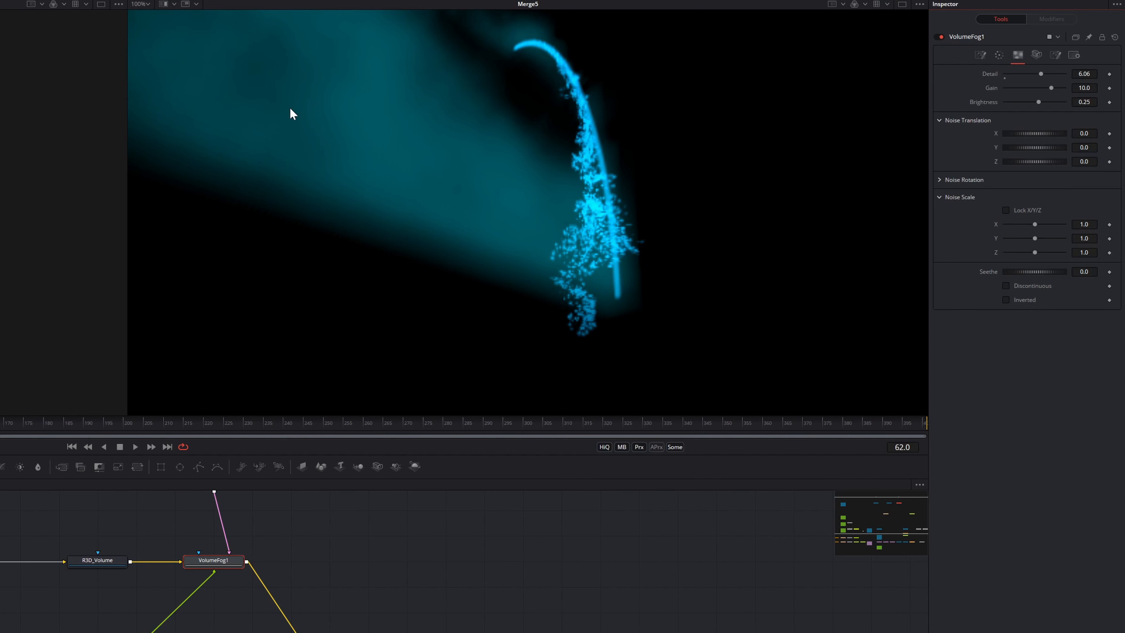
left_click_drag(1035, 253, 1124, 261)
type("30")
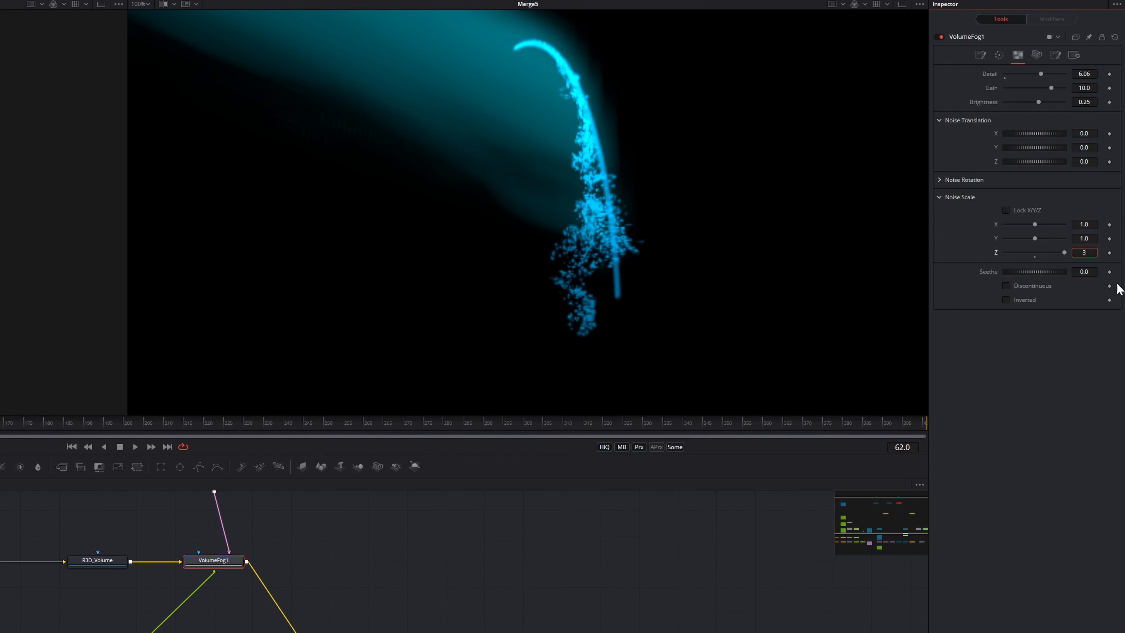
key("Tab")
left_click_drag(1035, 238, 1006, 224)
left_click_drag(1085, 224, 1081, 239)
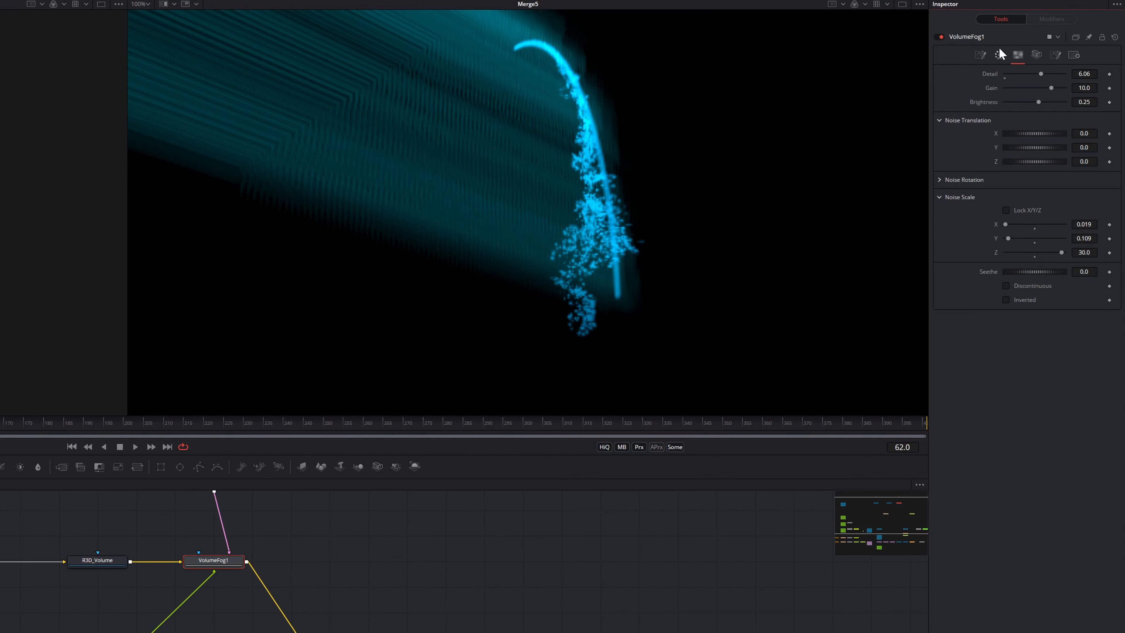
left_click(998, 56)
left_click_drag(1035, 88, 1063, 88)
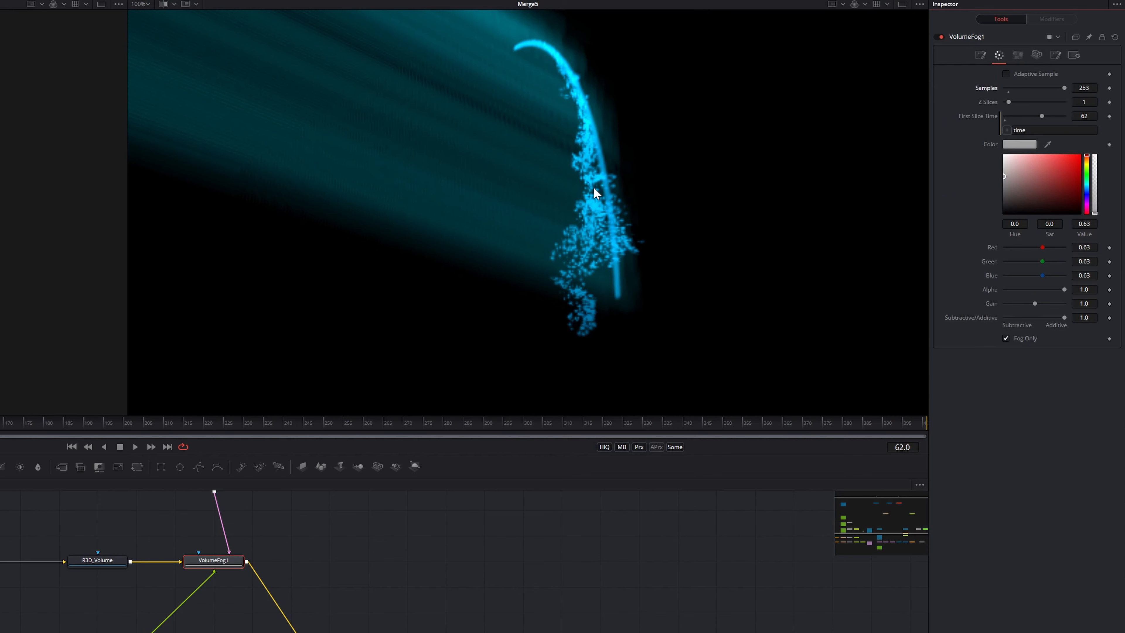
Reduce VolumeFog1's Scale Z to 0.291 and raise its Soft Edge to 0.247
left_click(982, 55)
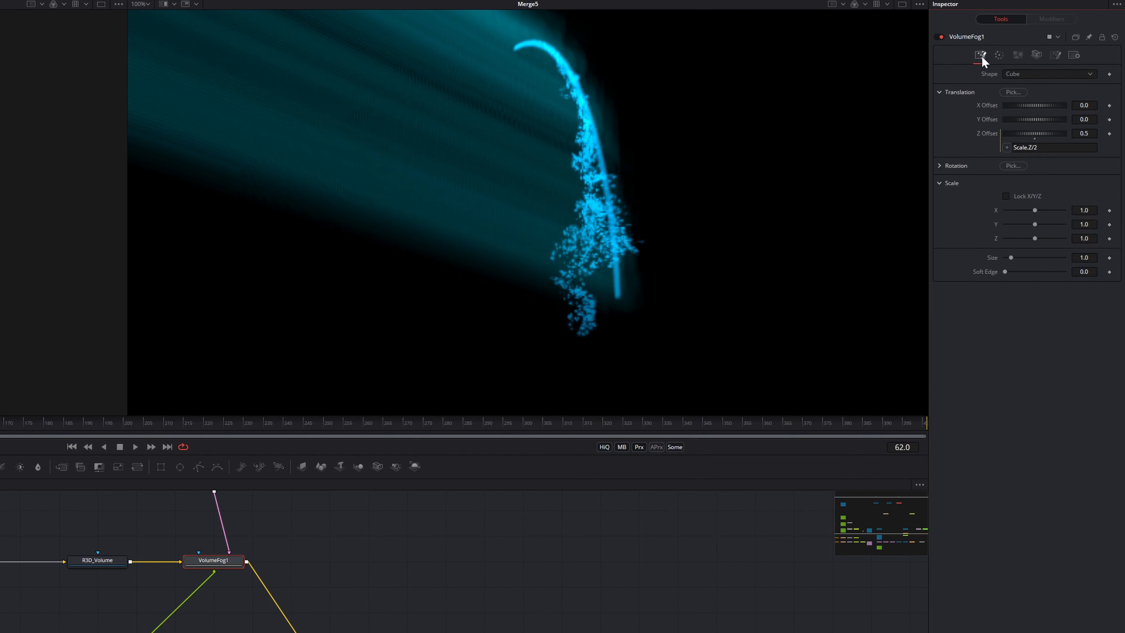
left_click_drag(1032, 238, 1014, 238)
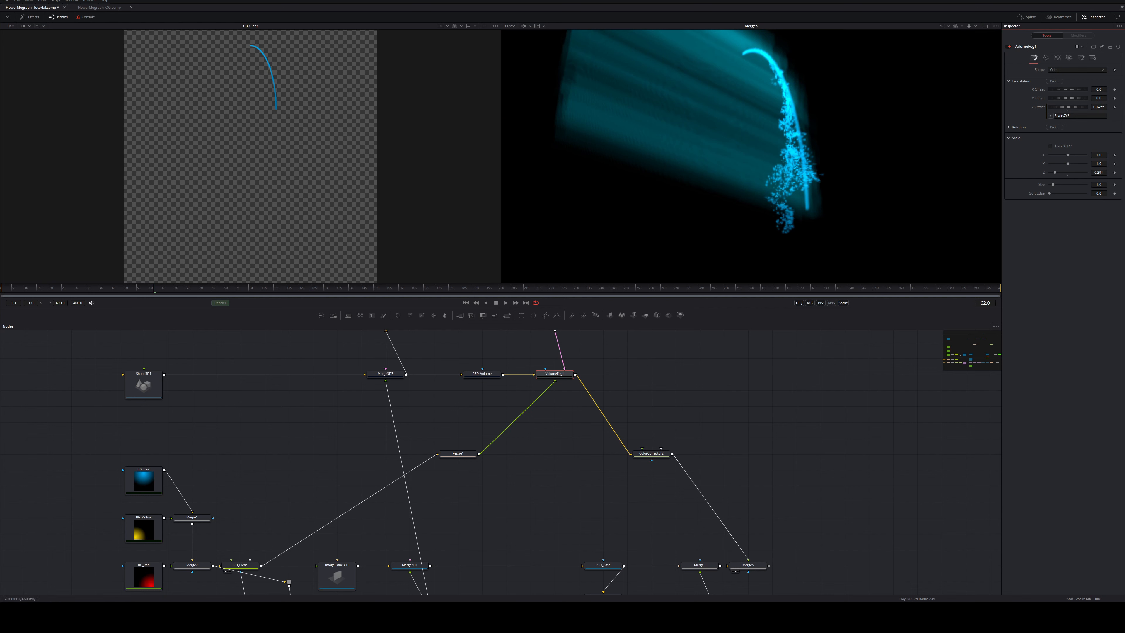
left_click_drag(1050, 193, 1055, 193)
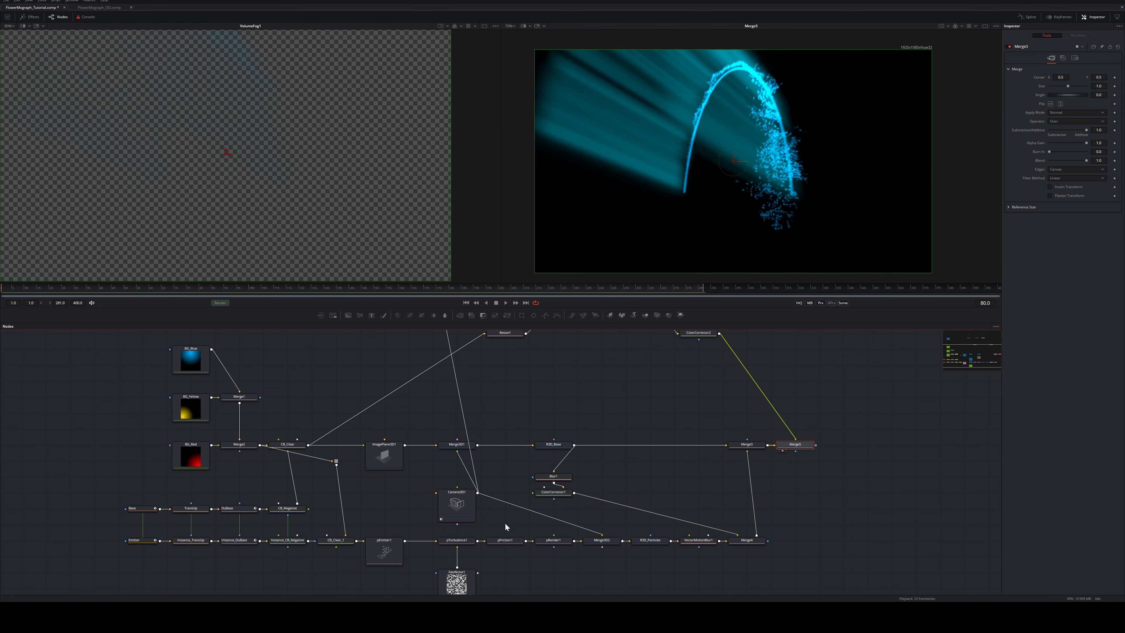
Add a Soft Glow after VectorMotionBlur1 with a higher threshold, lower gain and smaller glow size
left_click_drag(752, 541, 823, 540)
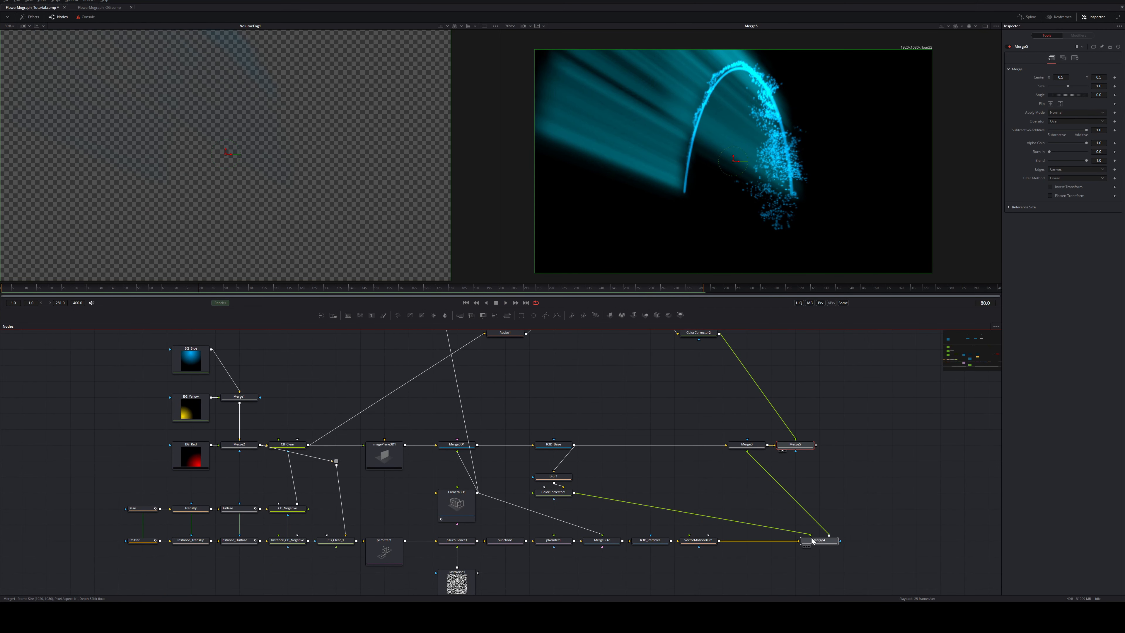
left_click(709, 542)
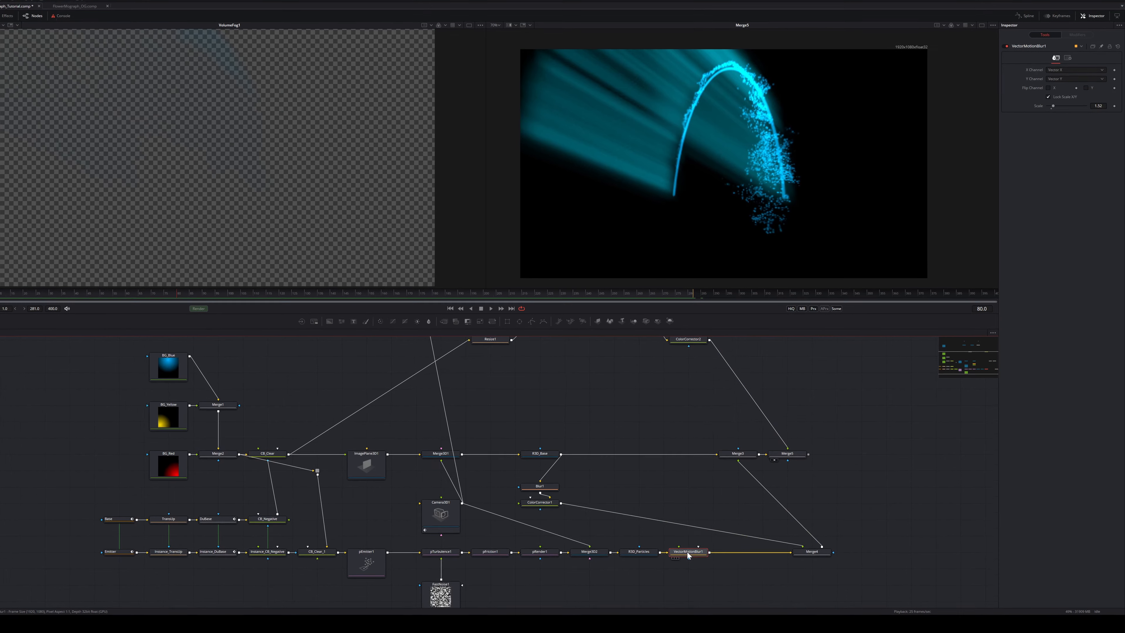
key("shift+space")
type("vectsoft")
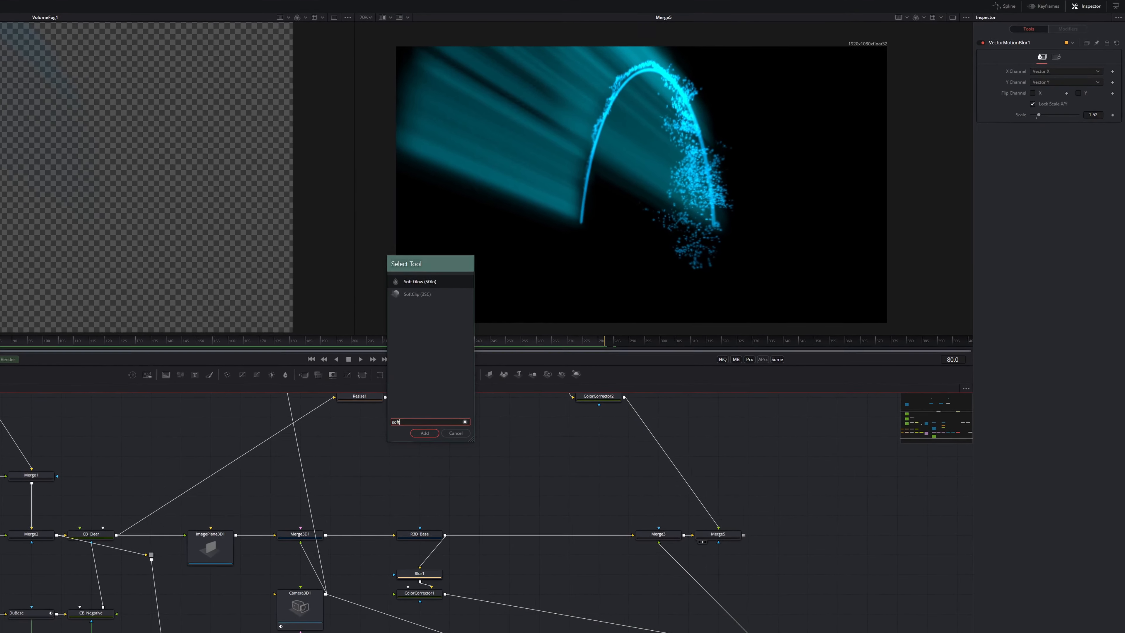
key("Return")
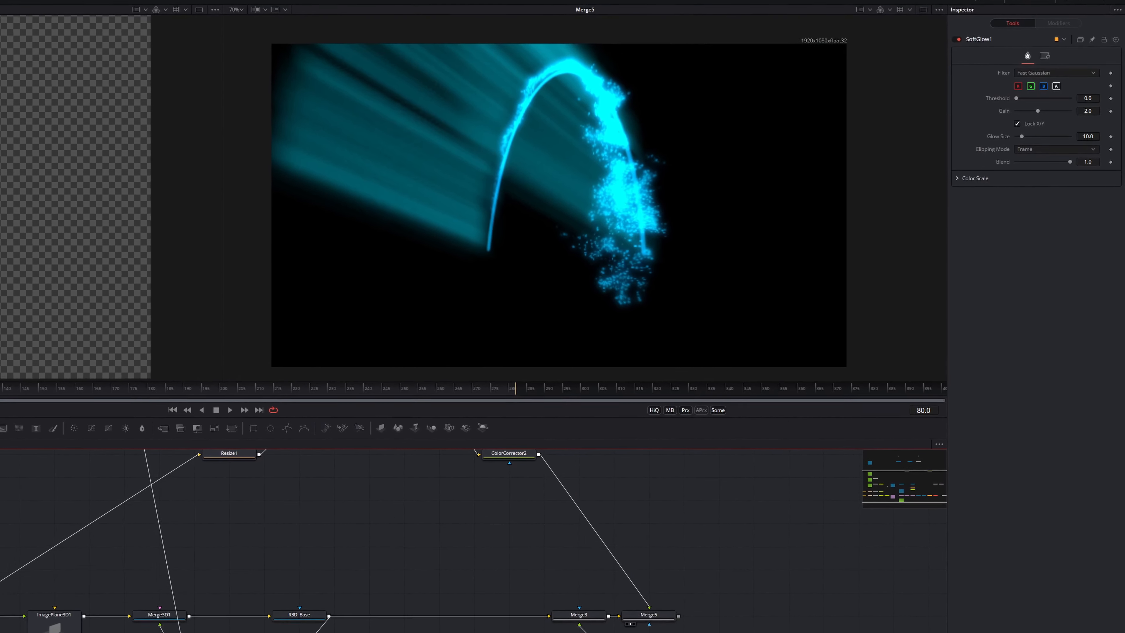
left_click_drag(1013, 99, 1014, 102)
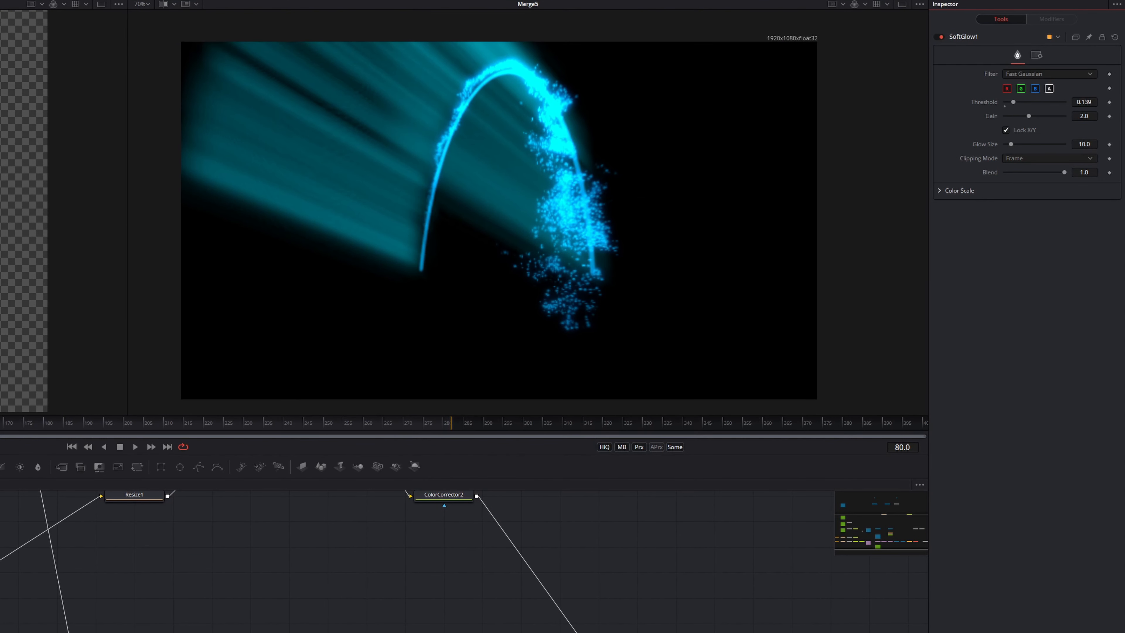
left_click_drag(1087, 116, 1121, 144)
left_click_drag(1044, 145, 1022, 144)
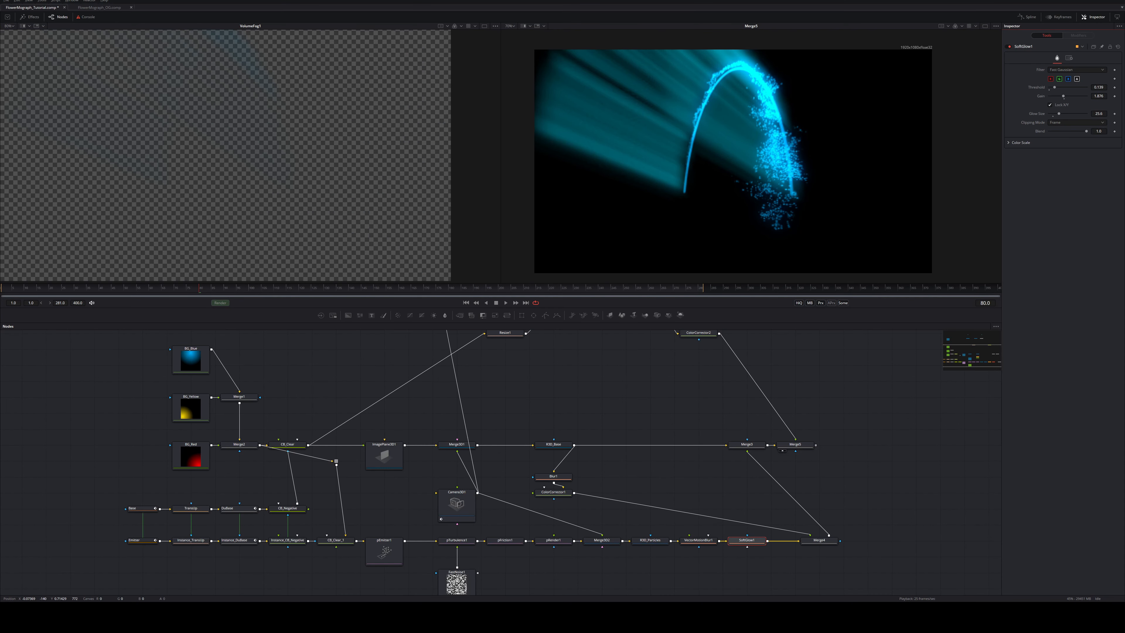
Insert a second Soft Glow, SoftGlow2, between R3D_Base and Merge3
left_click(557, 445)
key("Escape")
left_click(624, 405)
key("shift+space")
type("soft")
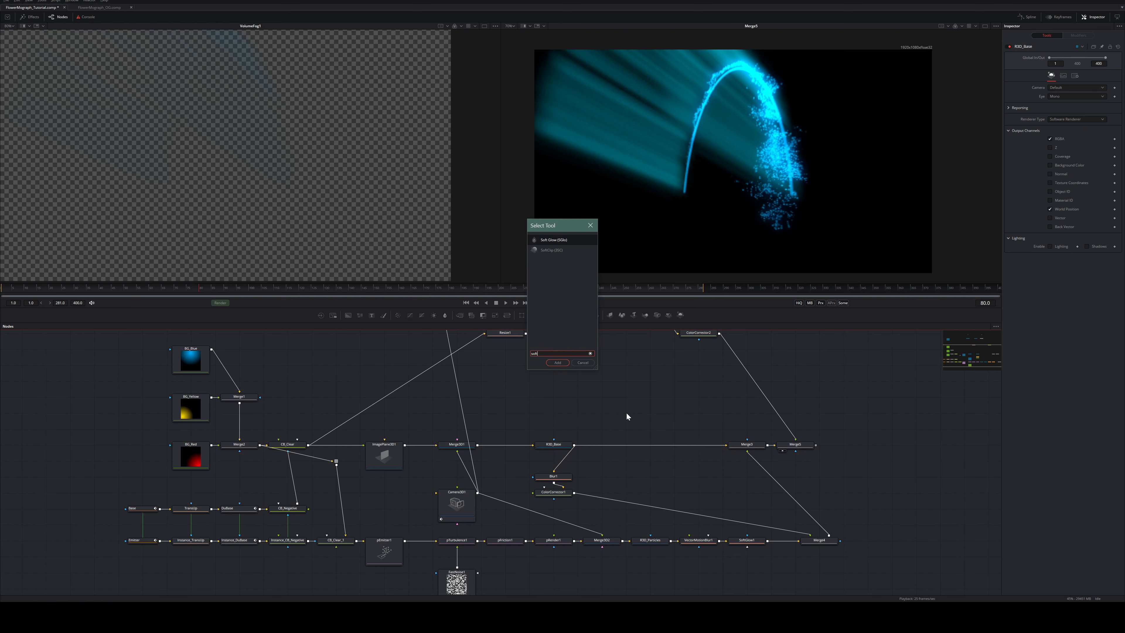
key("Return")
left_click_drag(643, 401, 650, 448)
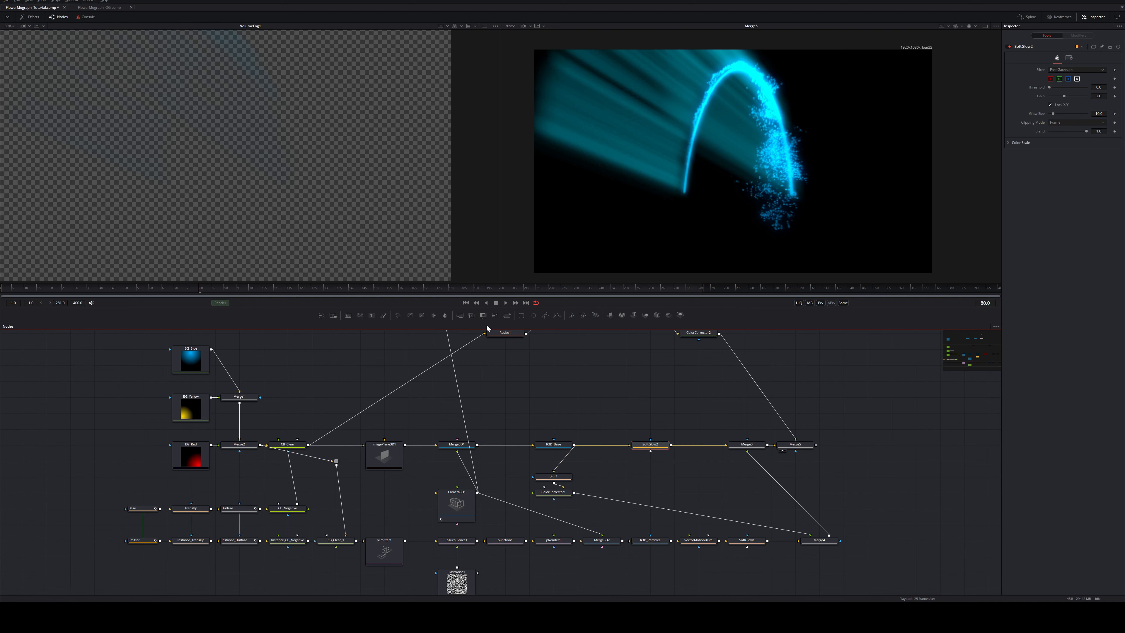
Play the animation from the start to check the glow result
left_click(466, 303)
key("space")
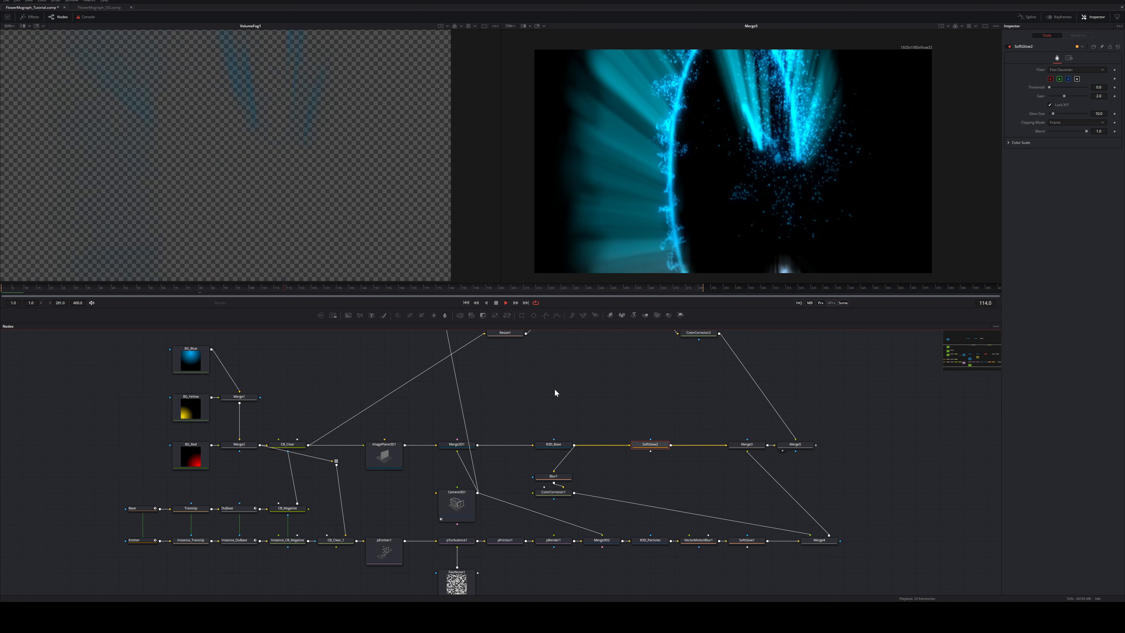
left_click(554, 389)
Add a Vector Motion Blur node, VectorMotionBlur2, after R3D_Base
key("shift+space")
type("vect")
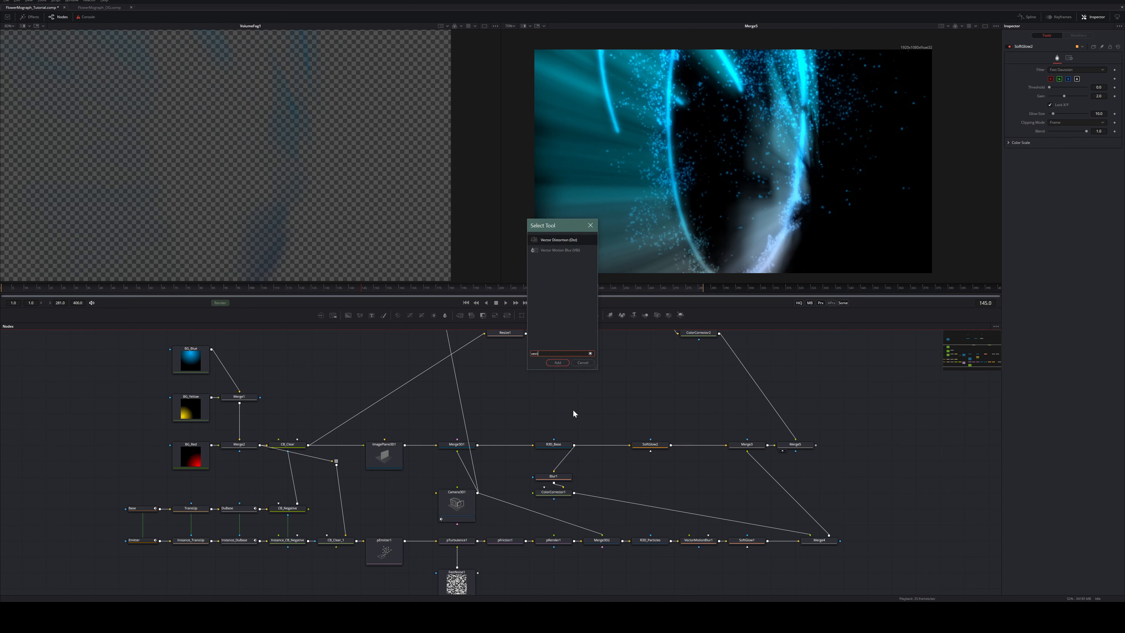
key("Down")
key("Return")
left_click(603, 444)
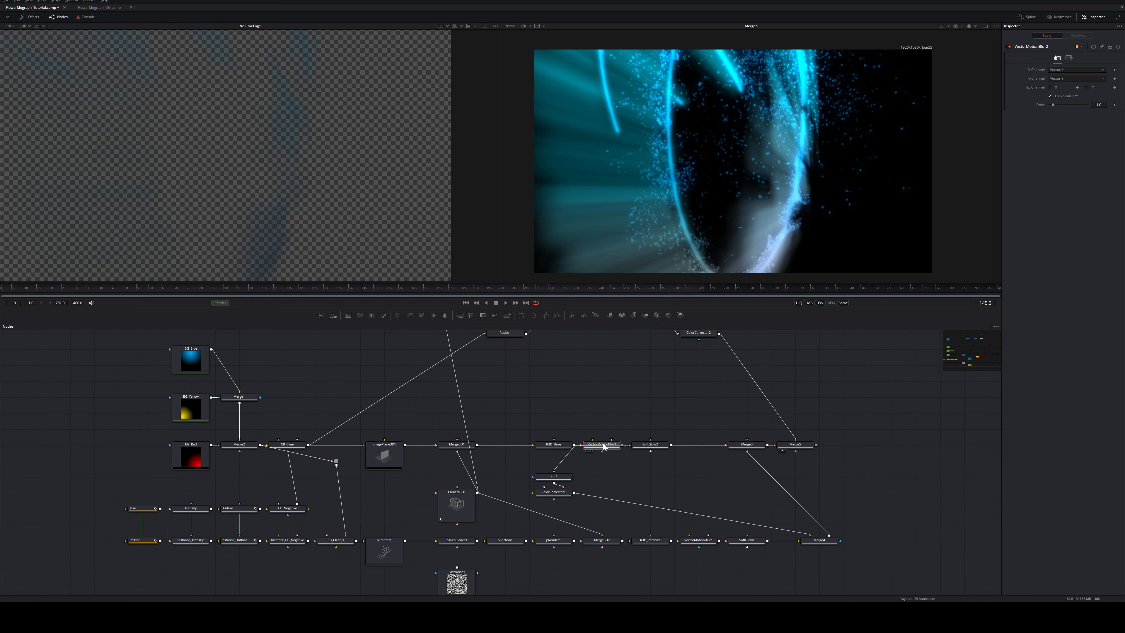
Enable R3D_Base's Vector output channel and display its Vectors channel in the viewer
left_click(553, 444)
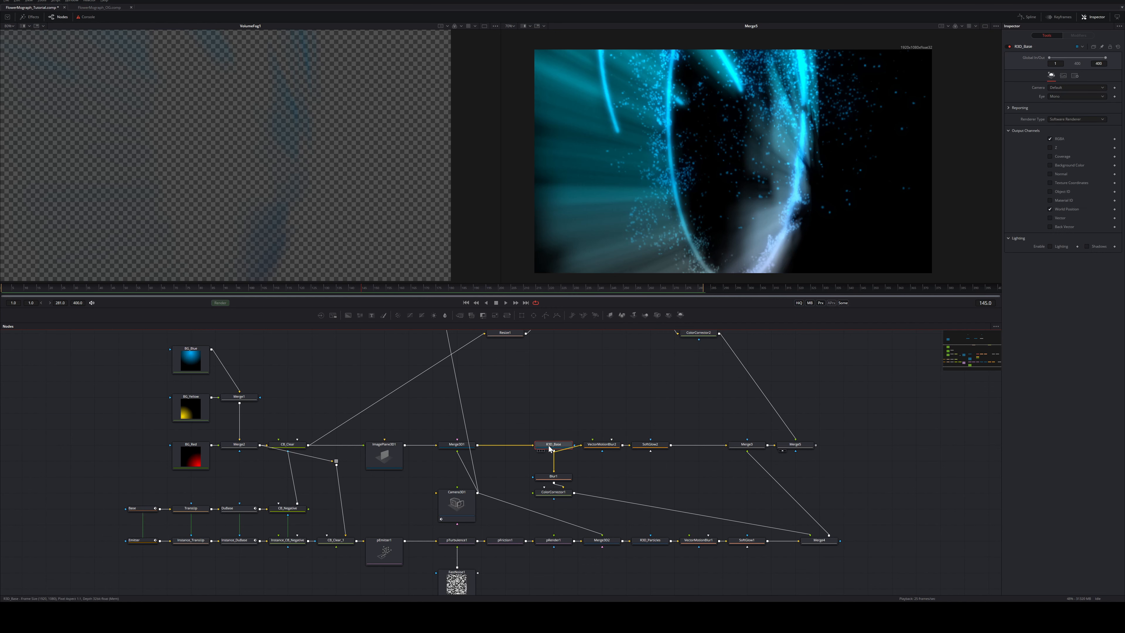
left_click(1050, 218)
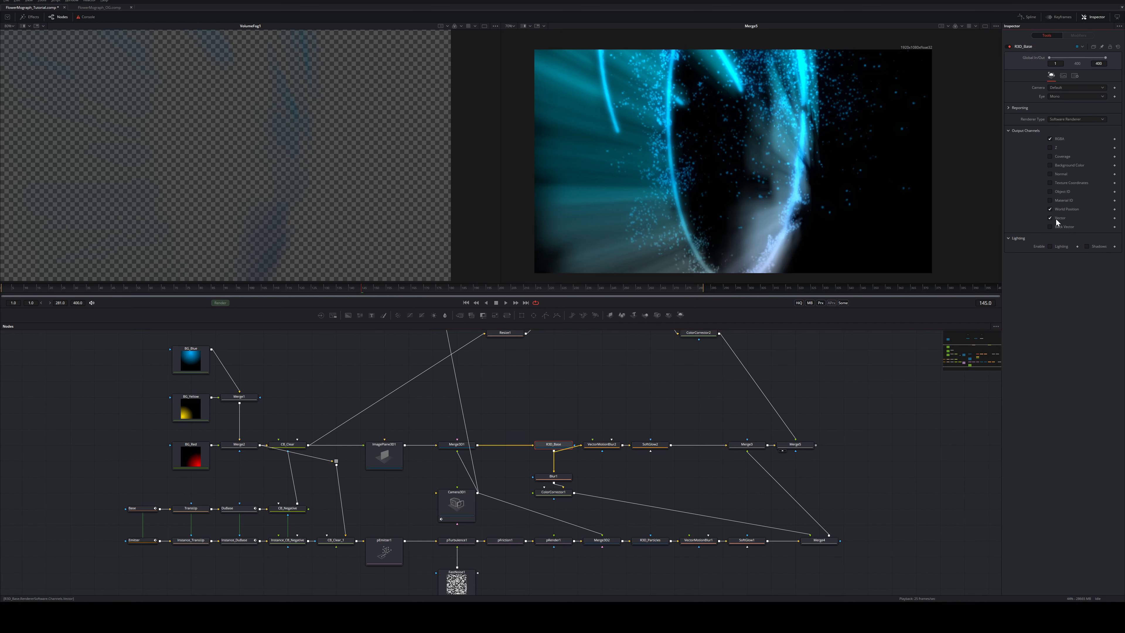
left_click(461, 25)
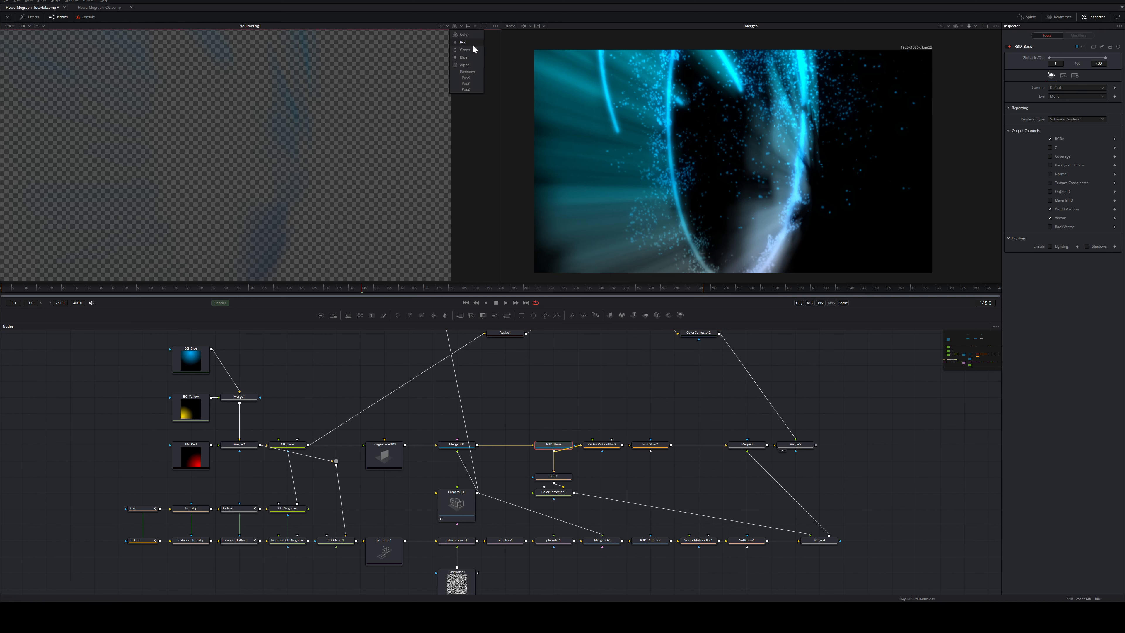
left_click(542, 449)
left_click(463, 27)
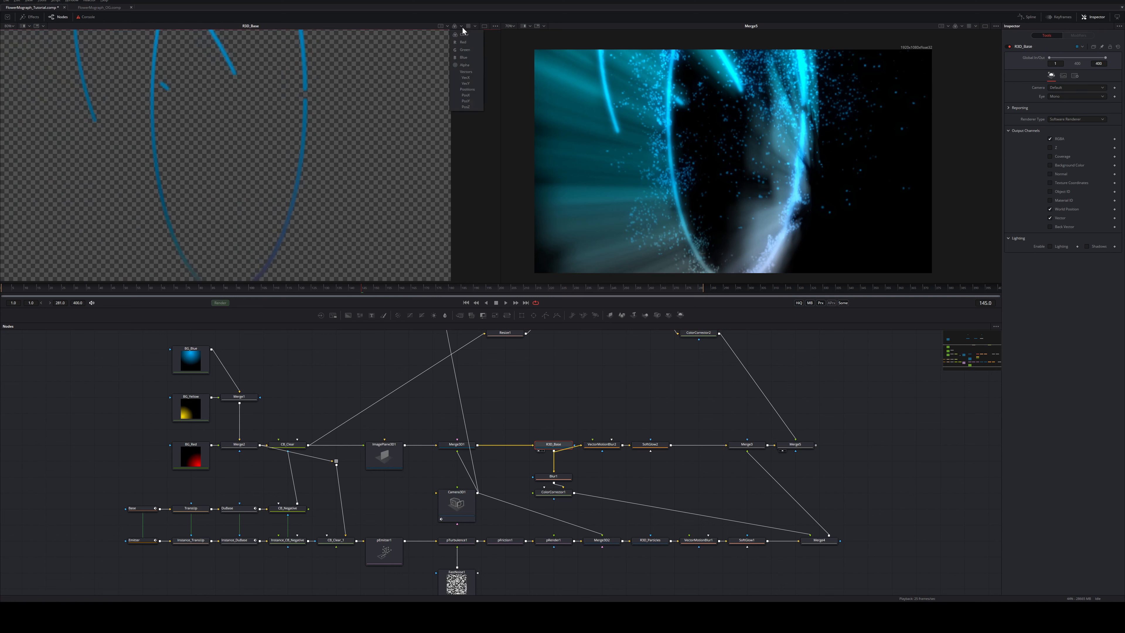
left_click(466, 71)
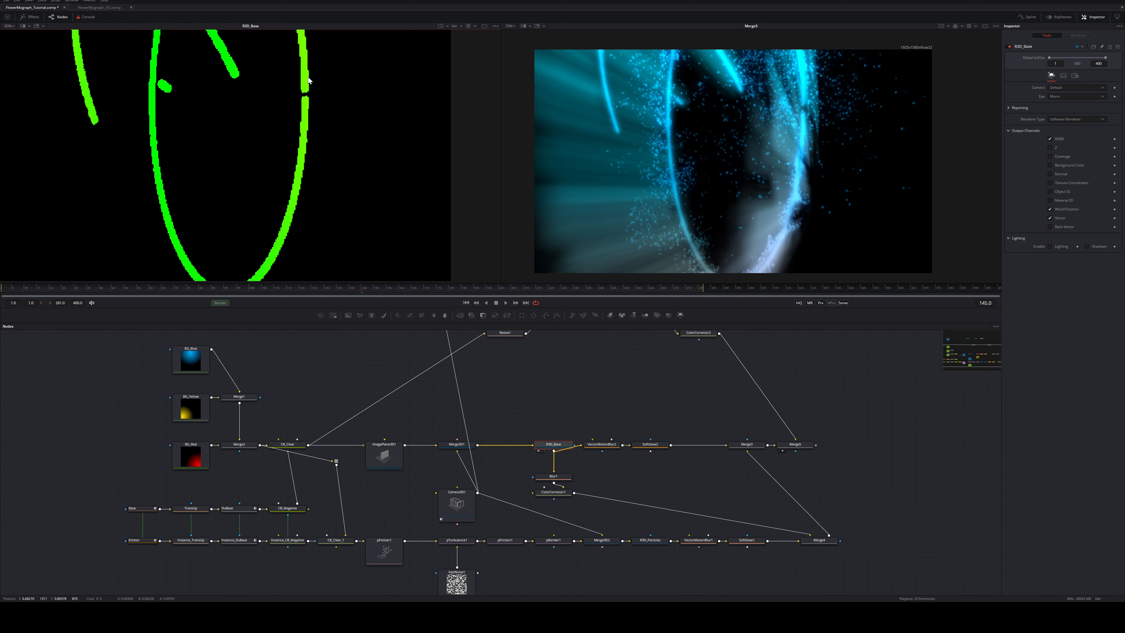
Uncheck Suppress Aux Channels for Transparent Pixels in ImagePlane3D1's Visibility settings
left_click(383, 456)
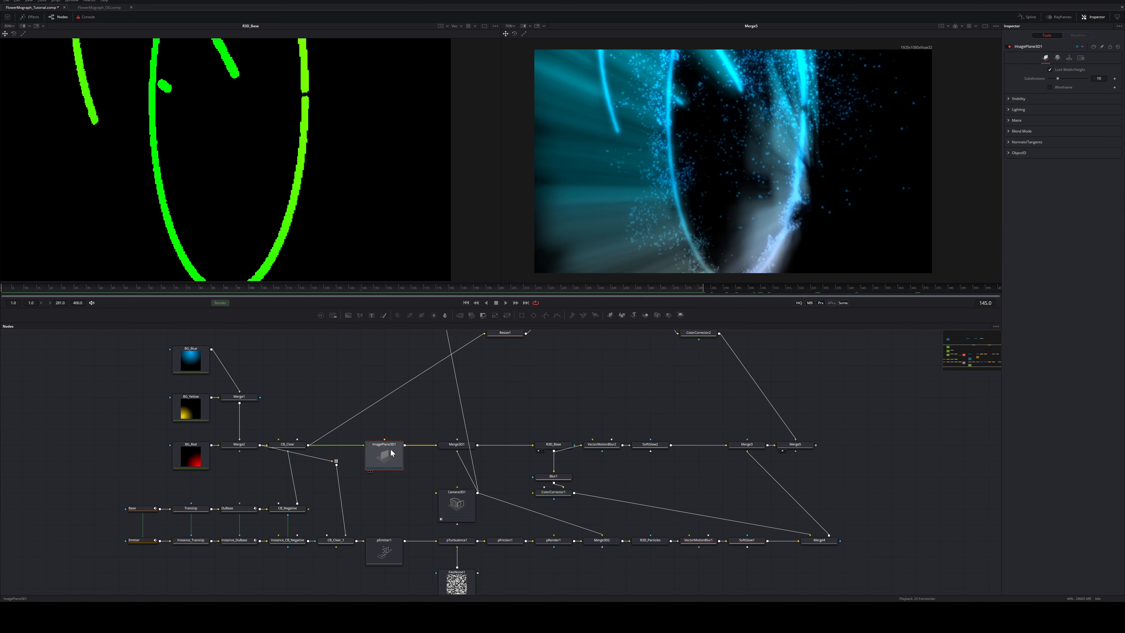
left_click(1008, 98)
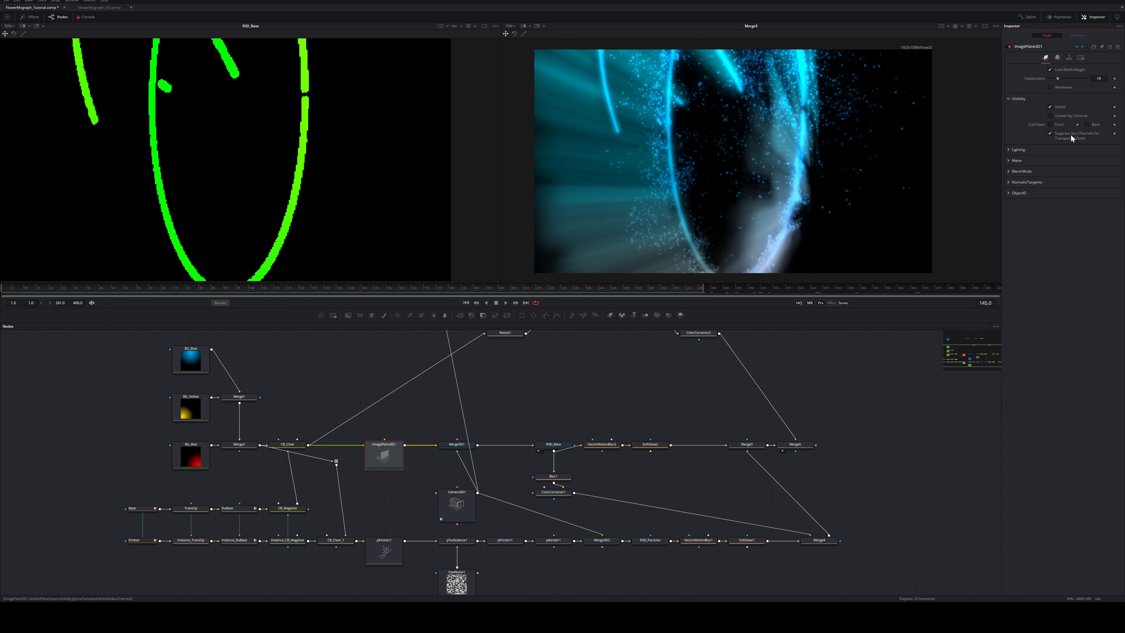
left_click(1050, 133)
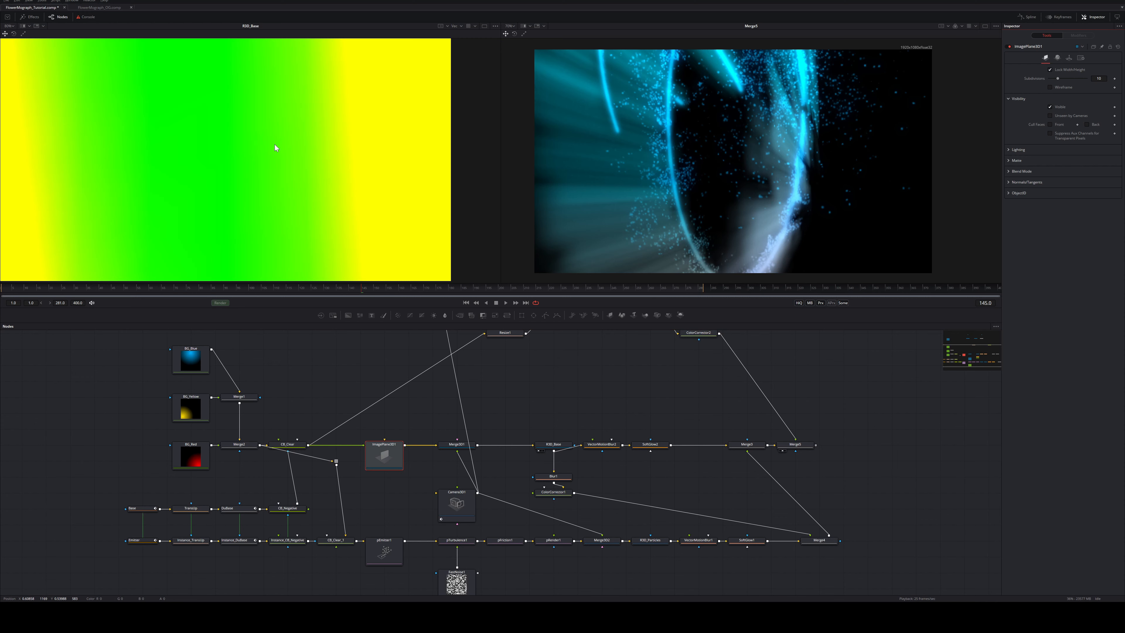
Return the viewer to RGB colour and select the Merge5 node
left_click(453, 27)
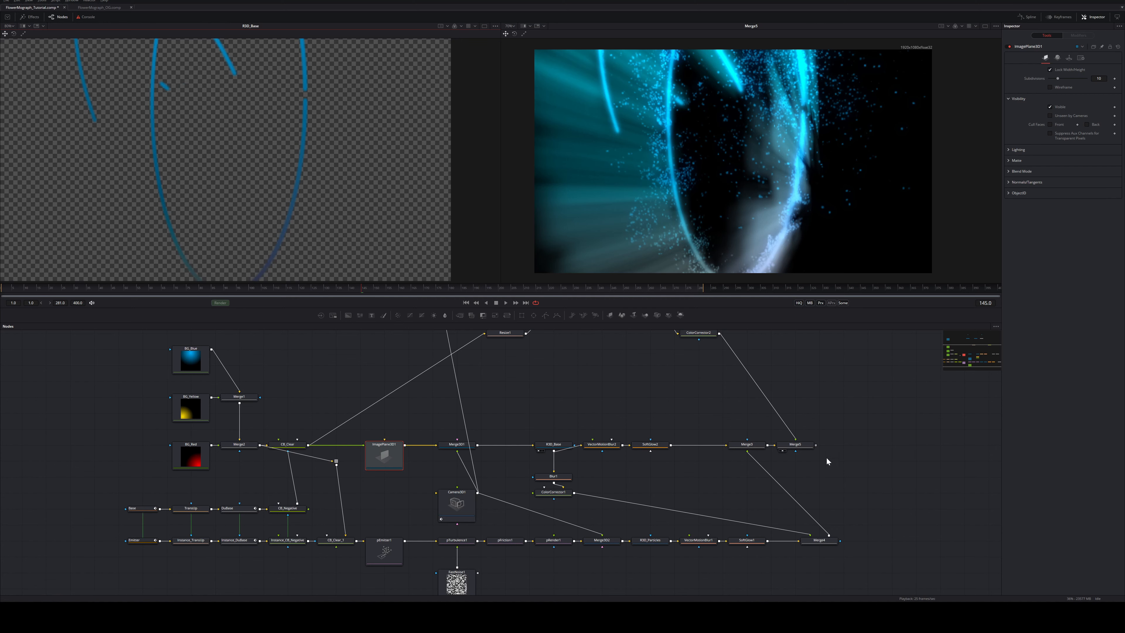
left_click(799, 447)
left_click_drag(851, 403, 843, 408)
Keyframe Merge5's Blend at frame 200, set 0.031 at frame 265, then lower it at 200
left_click_drag(844, 408, 753, 479)
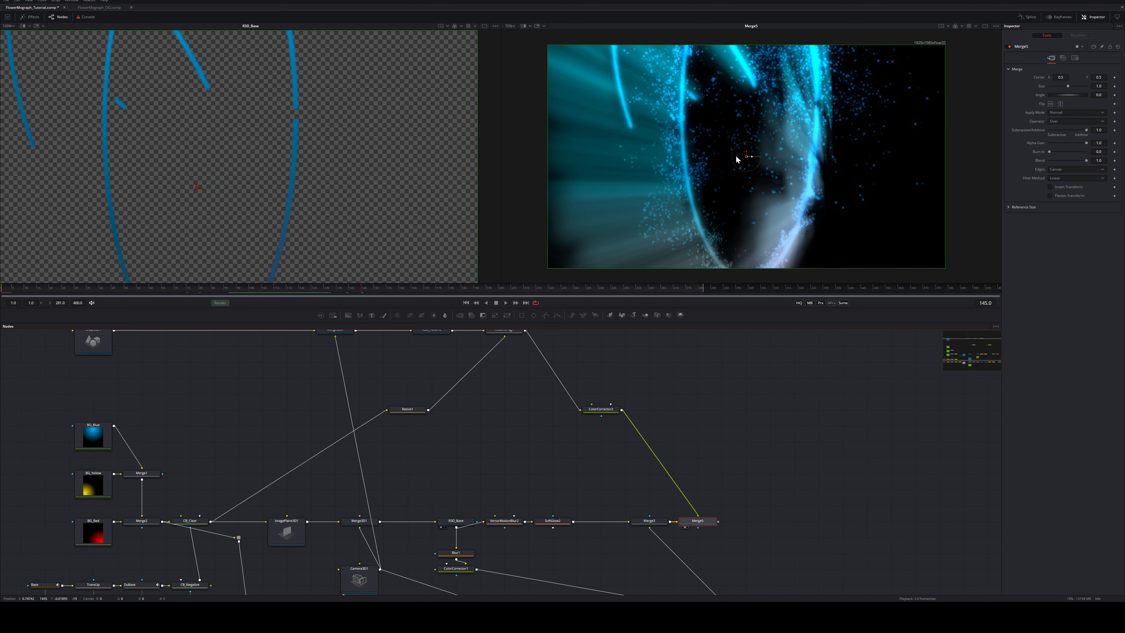
left_click(401, 290)
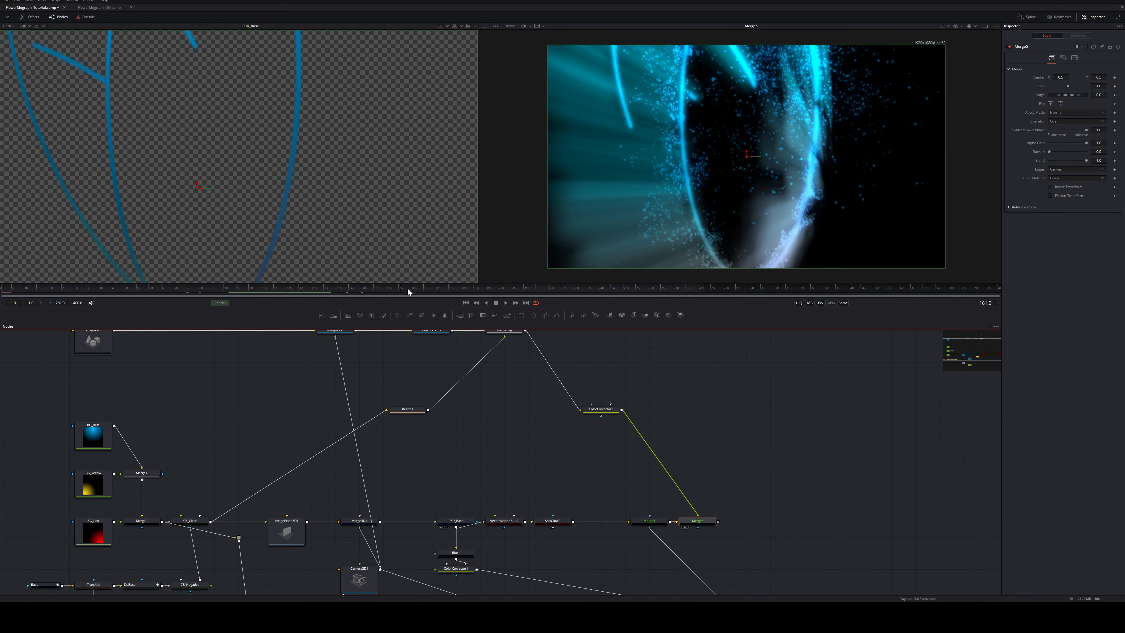
left_click(499, 288)
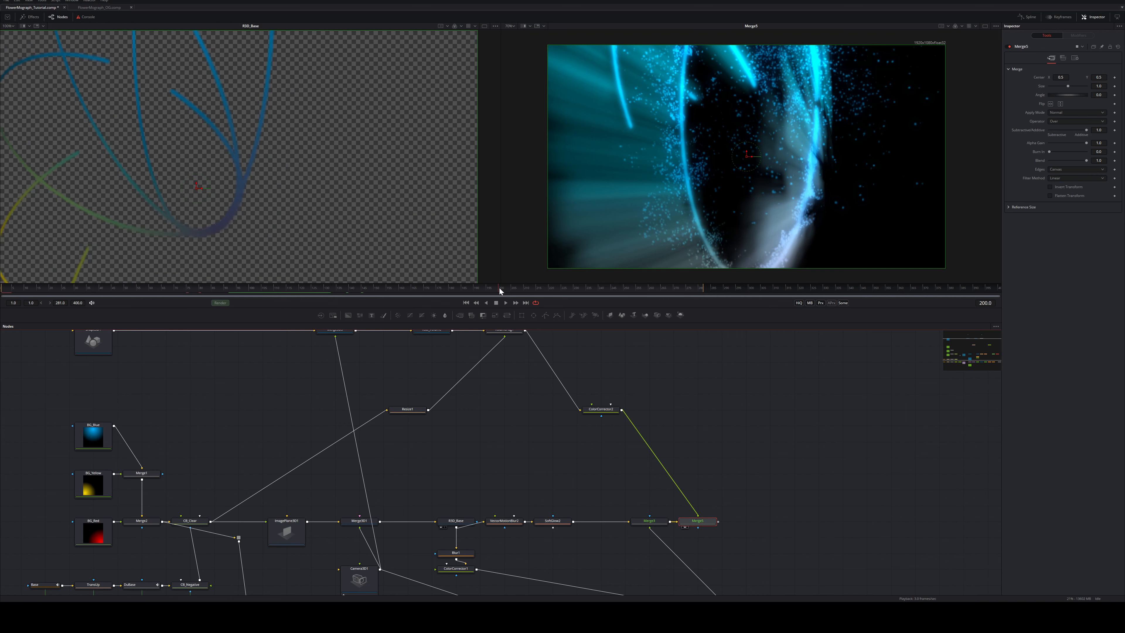
left_click(1115, 161)
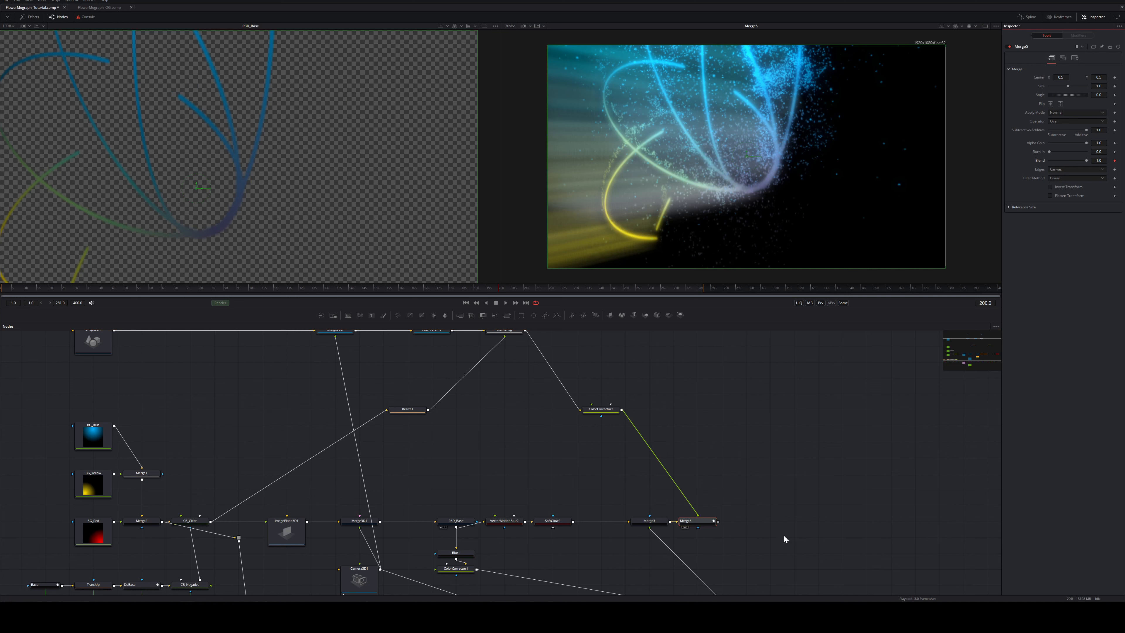
left_click_drag(517, 286, 662, 293)
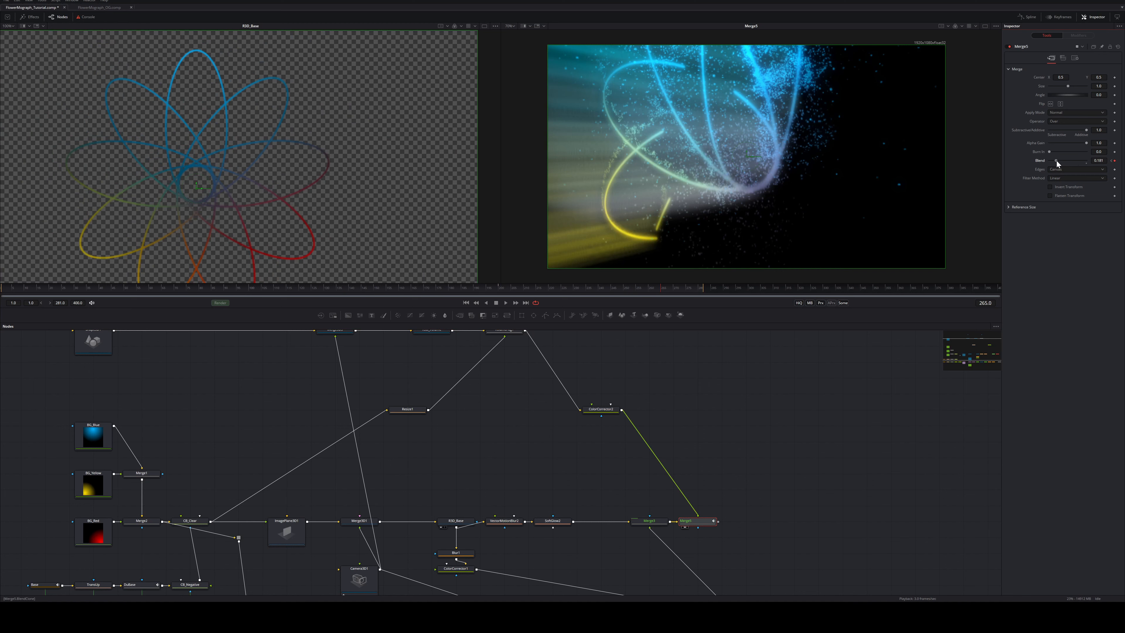
left_click_drag(1054, 161, 1052, 161)
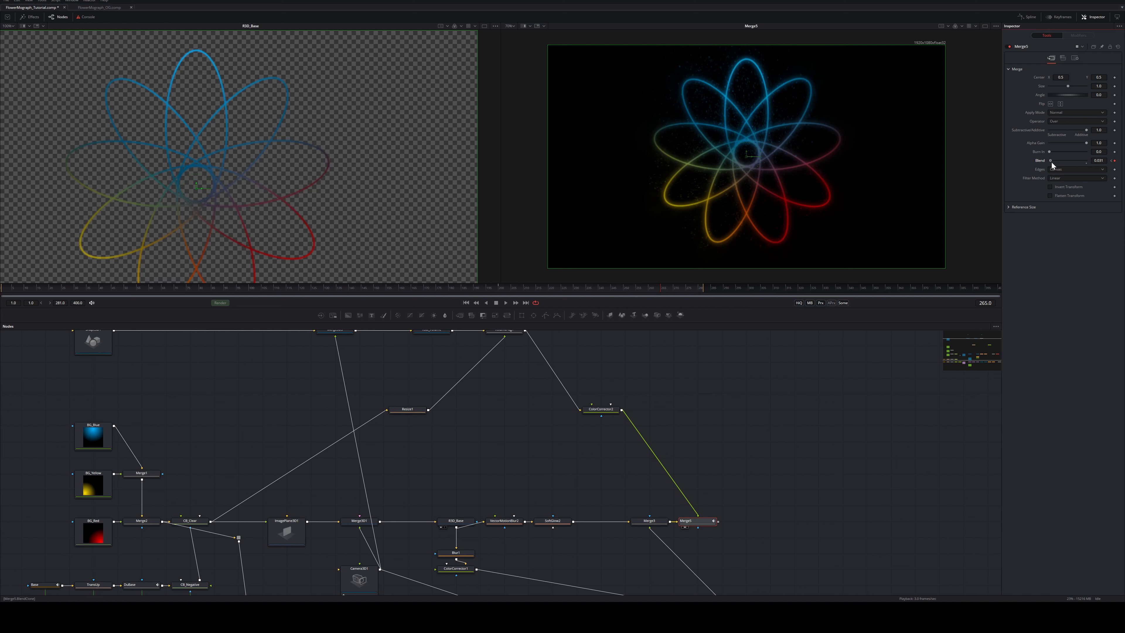
left_click_drag(653, 288, 499, 291)
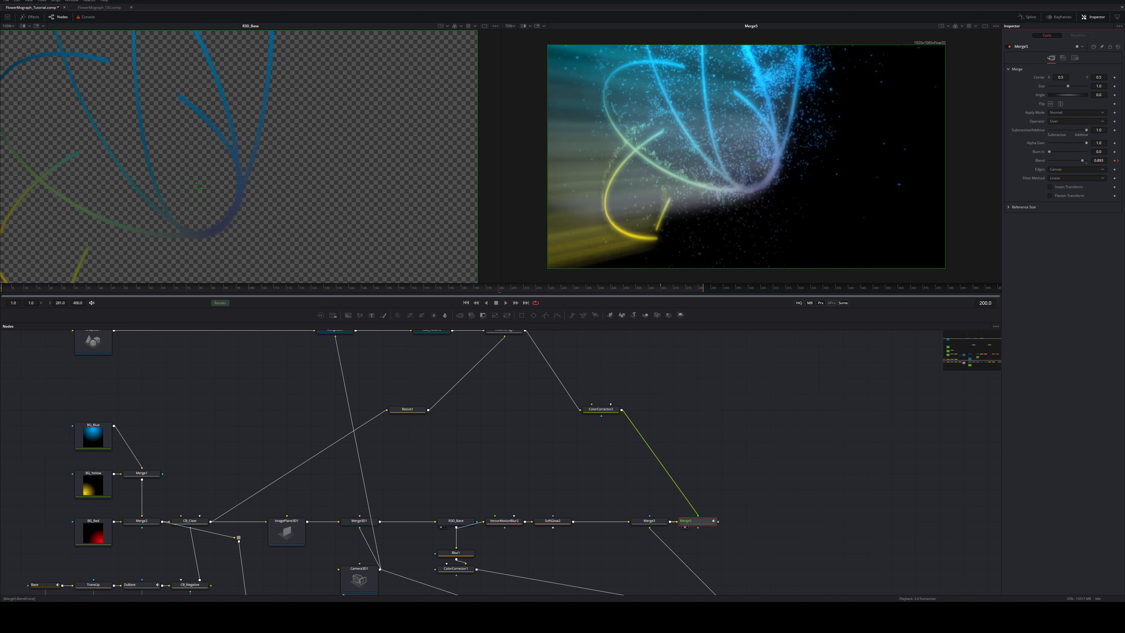
left_click_drag(1077, 161, 1062, 161)
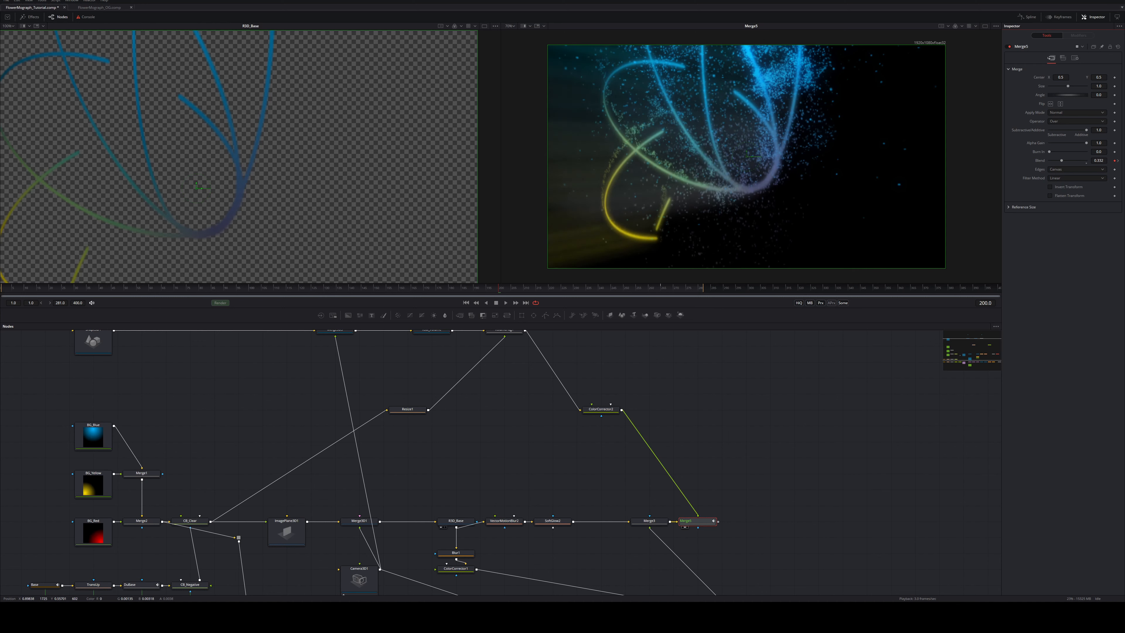
Add a Blur node after ColorCorrector2
scroll(711, 410, "up", 2)
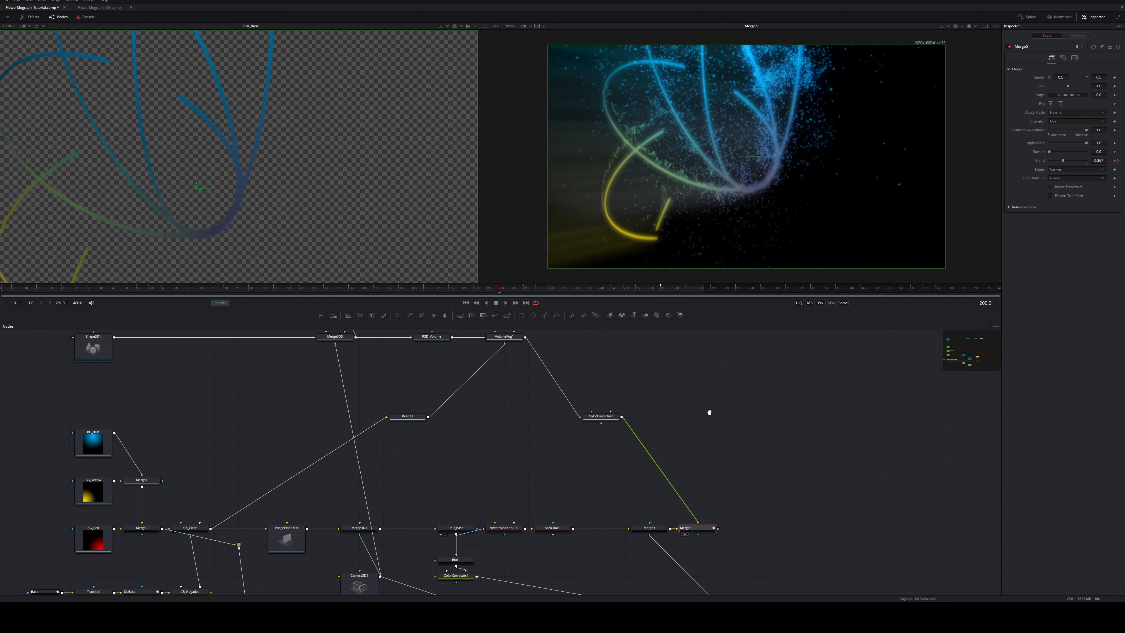
left_click(609, 437)
key("shift+space")
type("blur")
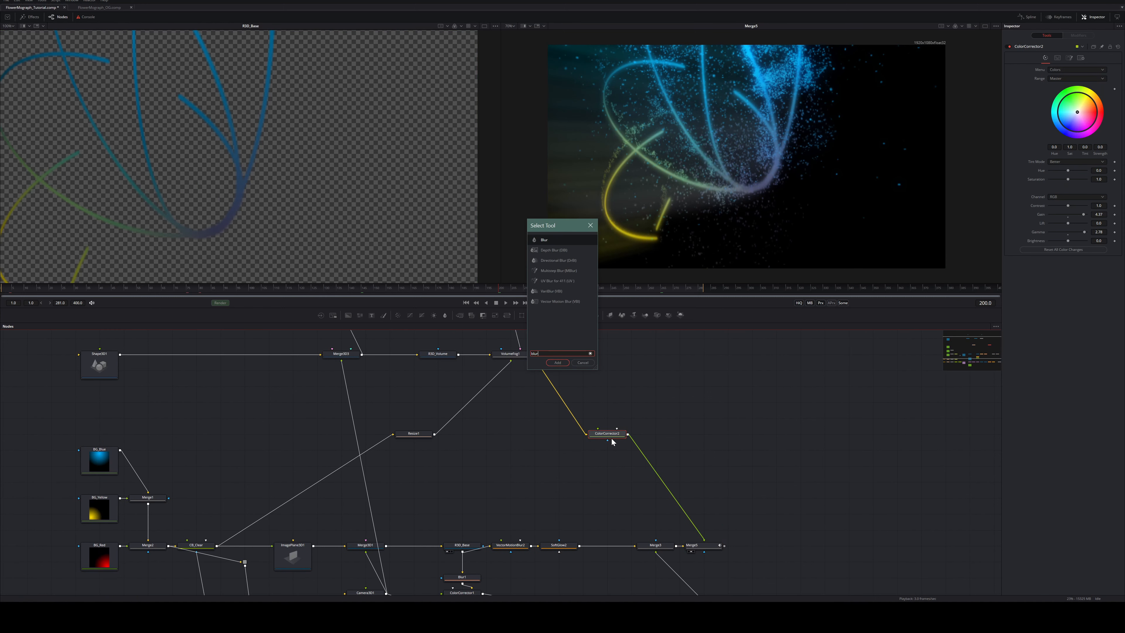
key("Return")
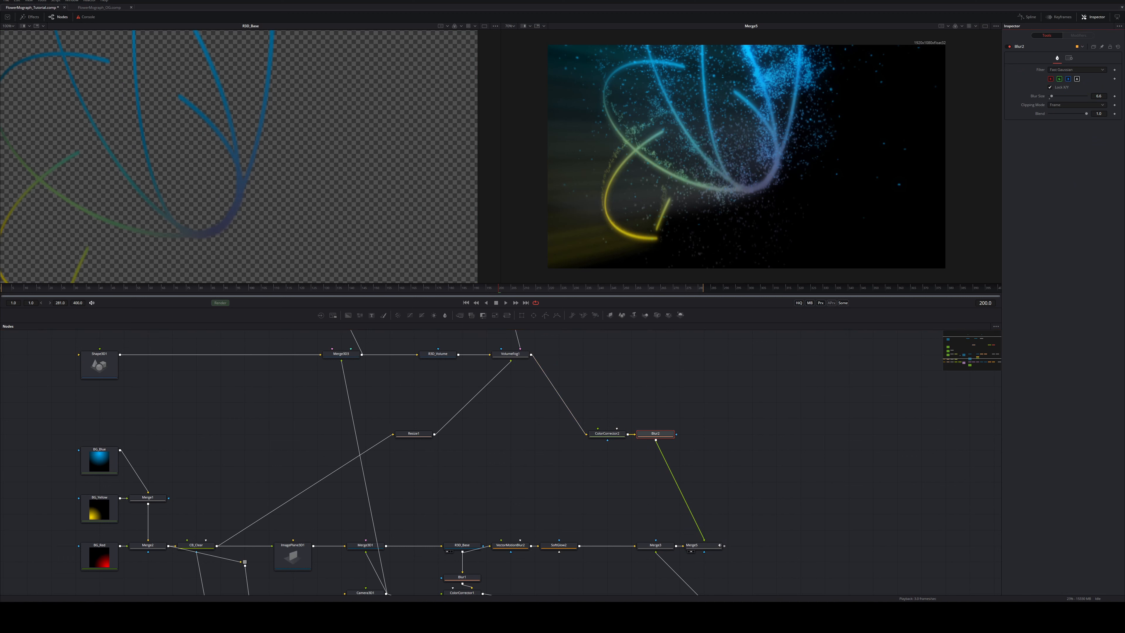
View Merge5 in the left viewer and add a Background node to the graph
left_click(704, 547)
key("1")
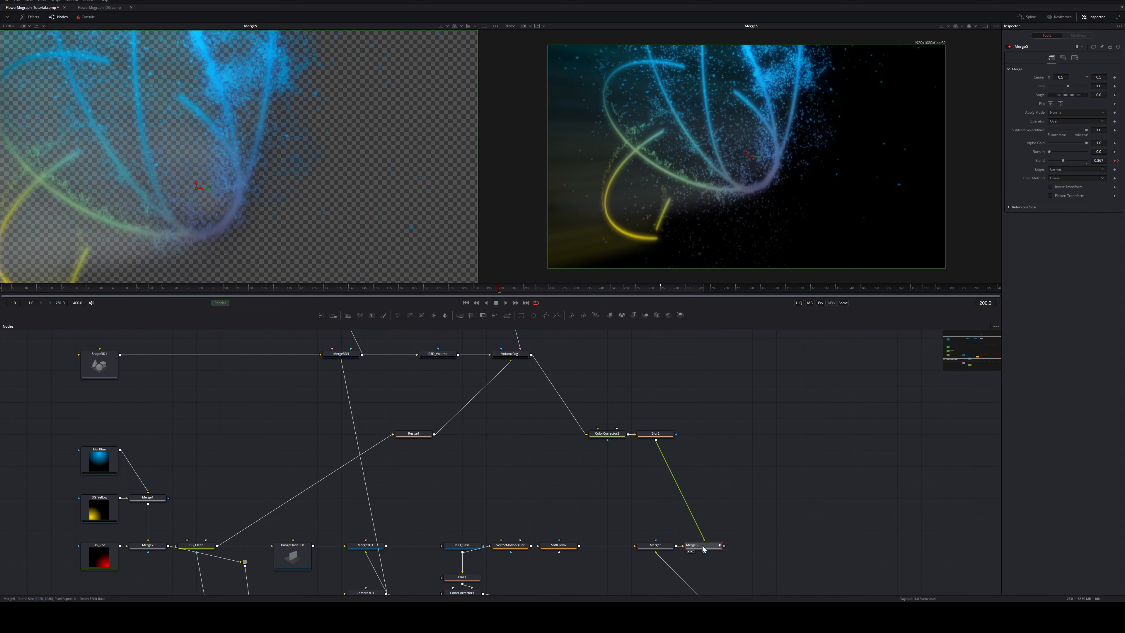
key("shift+space")
type("blur")
key("Escape")
key("shift+space")
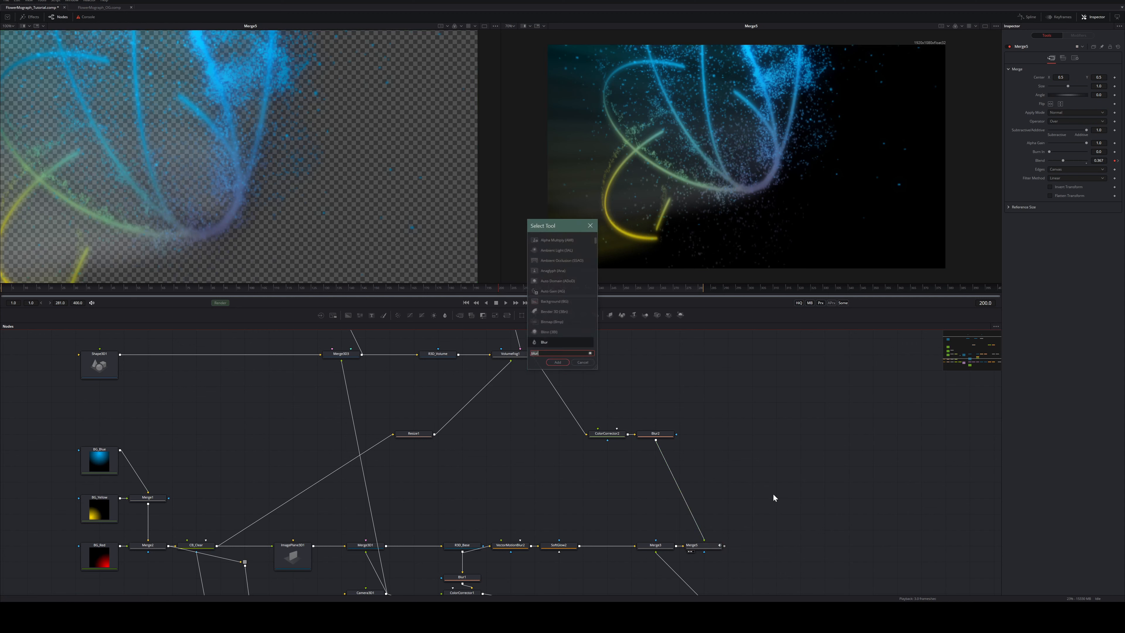
type("back")
key("Return")
Merge Merge5 over Background1 into a new Merge6, view it, and search for a Saver
left_click(739, 541)
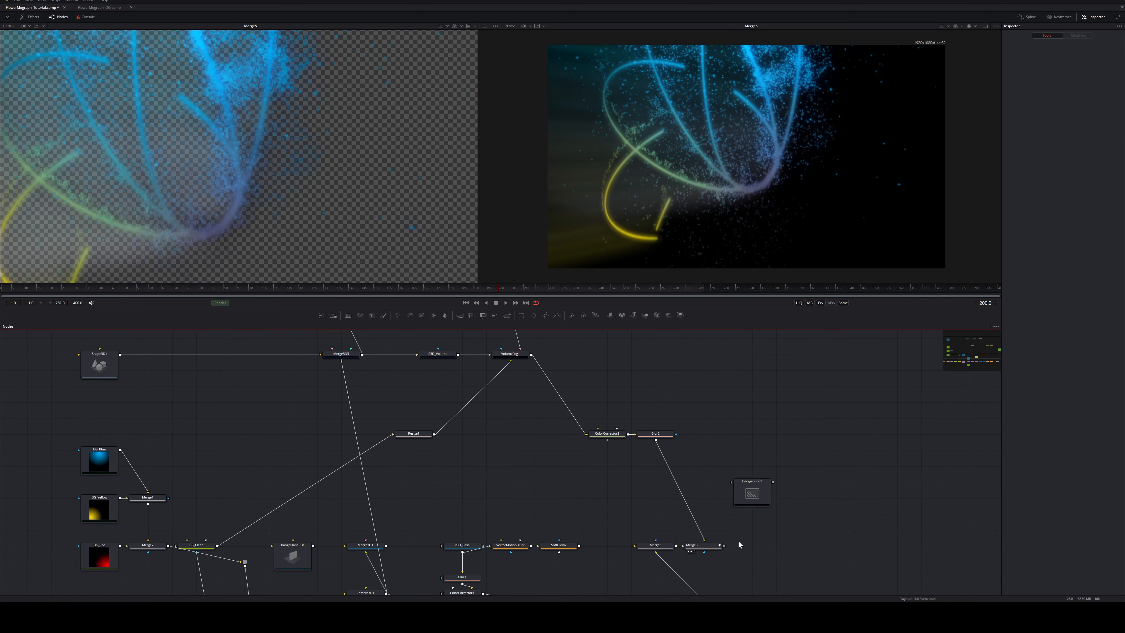
left_click(721, 547)
left_click_drag(725, 547, 774, 485)
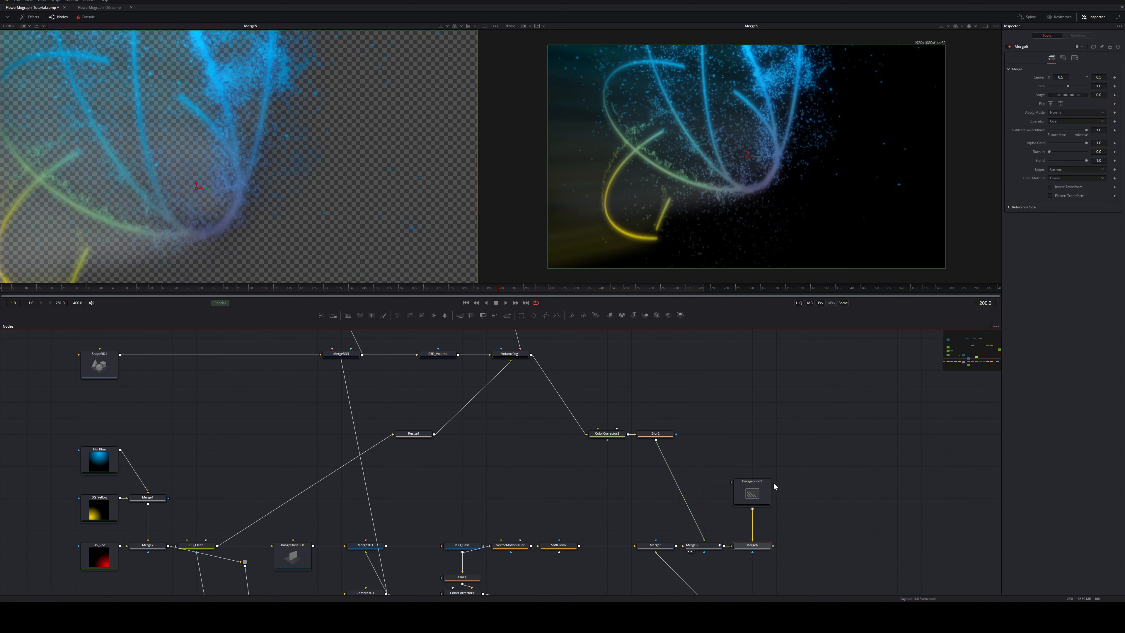
key("1")
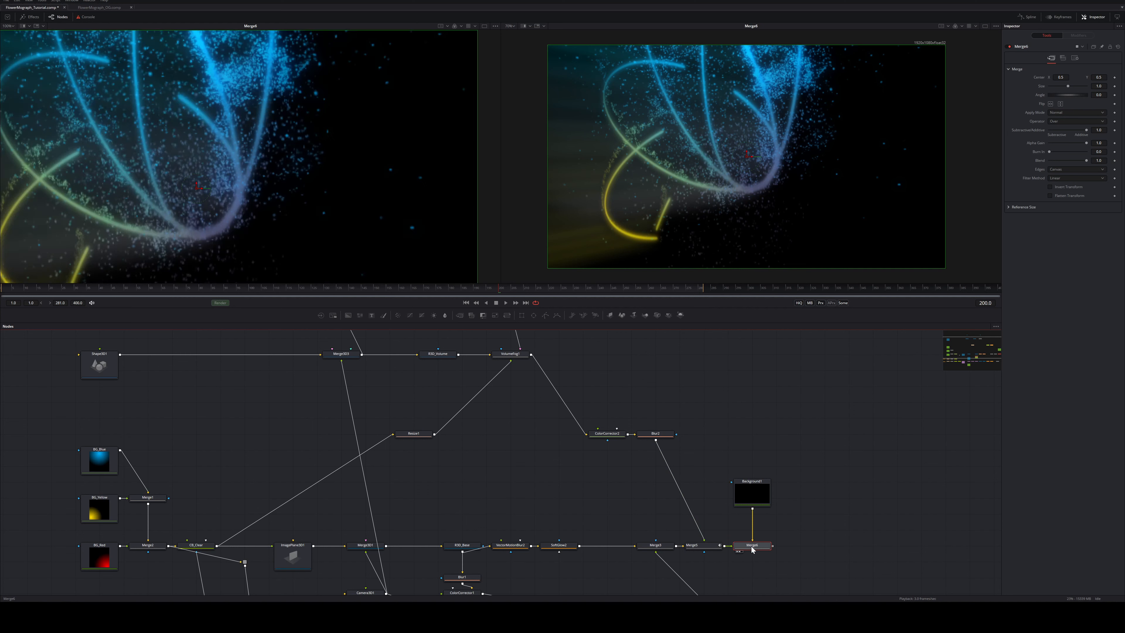
scroll(374, 174, "down", 4)
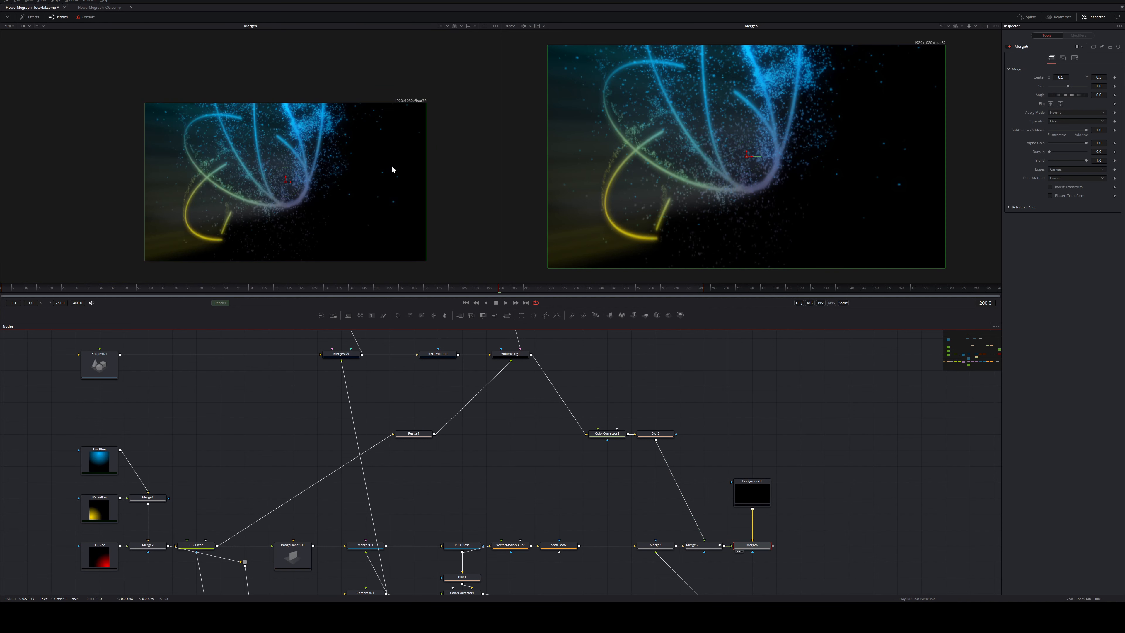
scroll(316, 129, "up", 2)
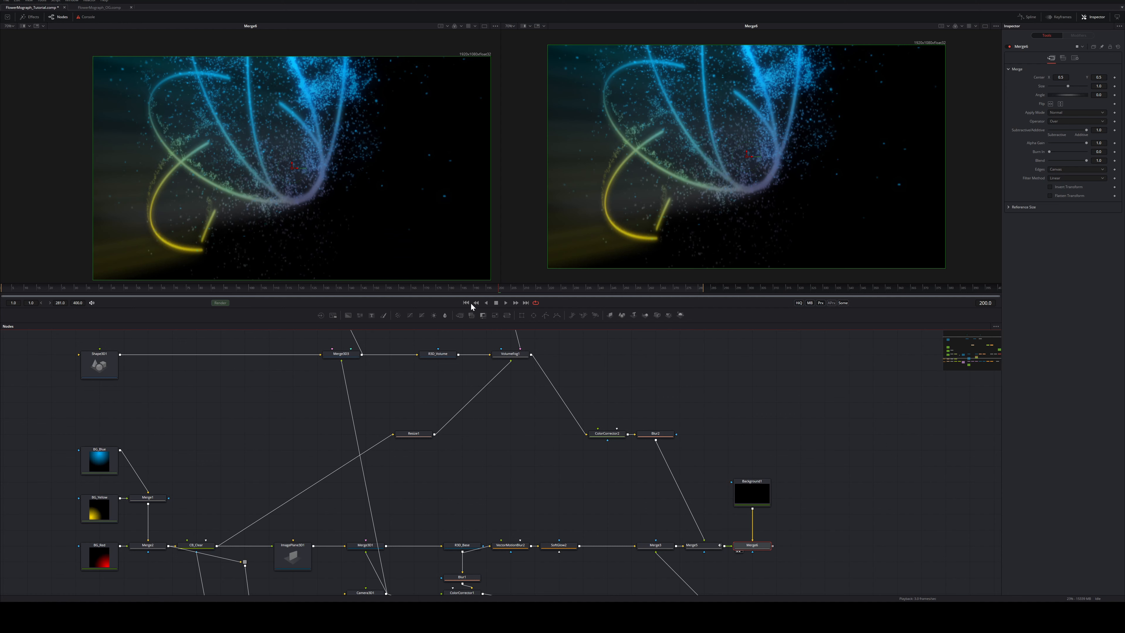
key("shift+space")
type("saver")
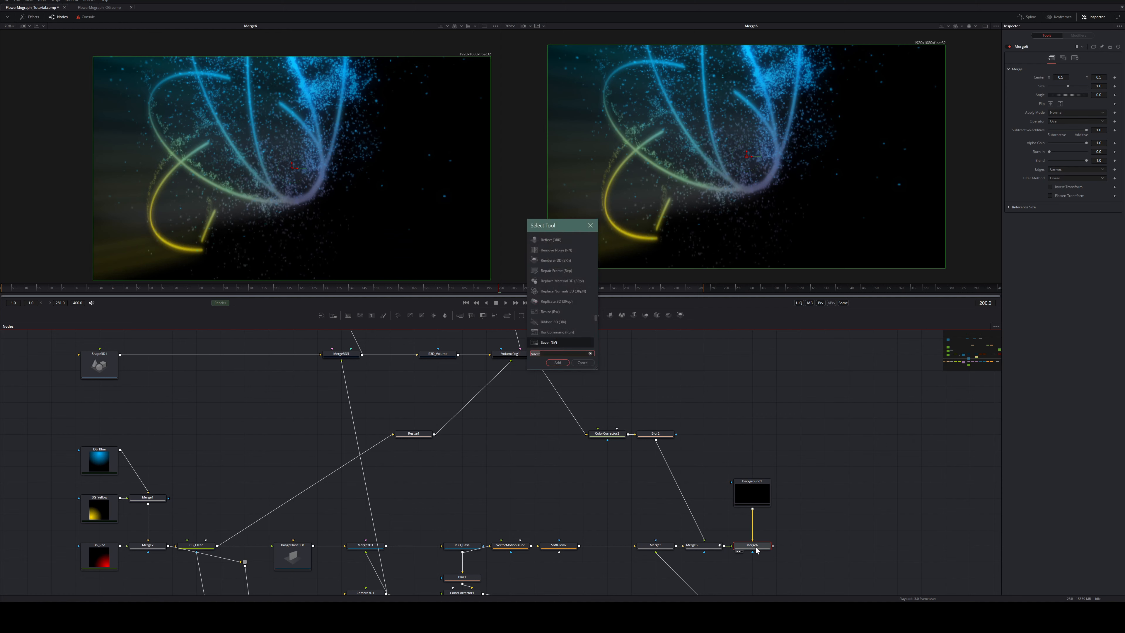